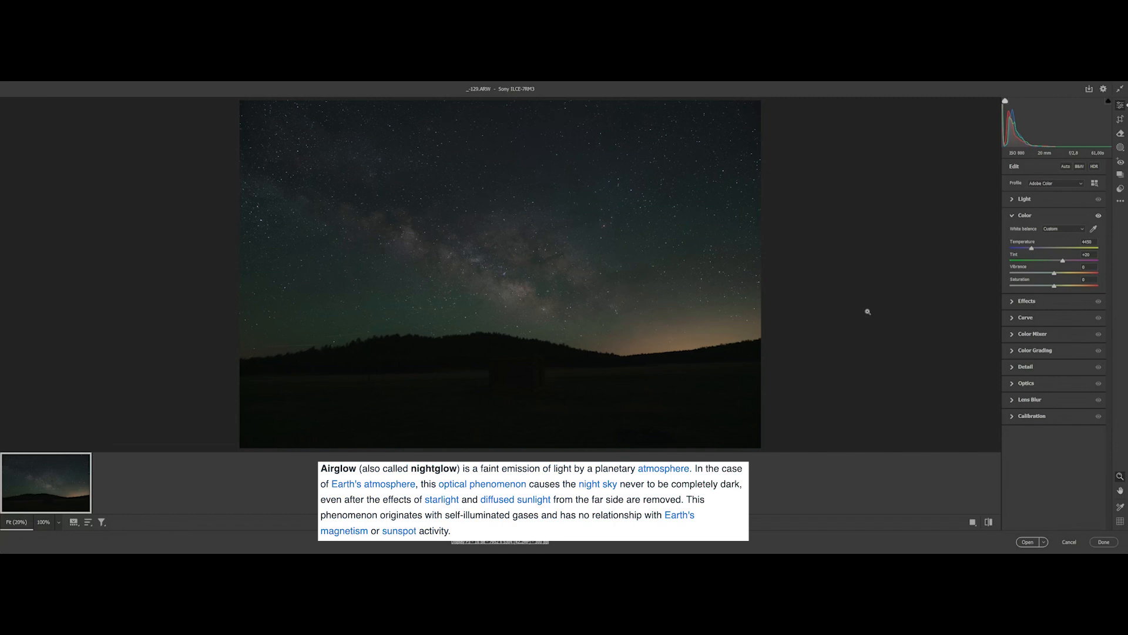
Step: Set the raw photo's vibrance to +10 and its saturation to 25
left_click(1085, 268)
type("10")
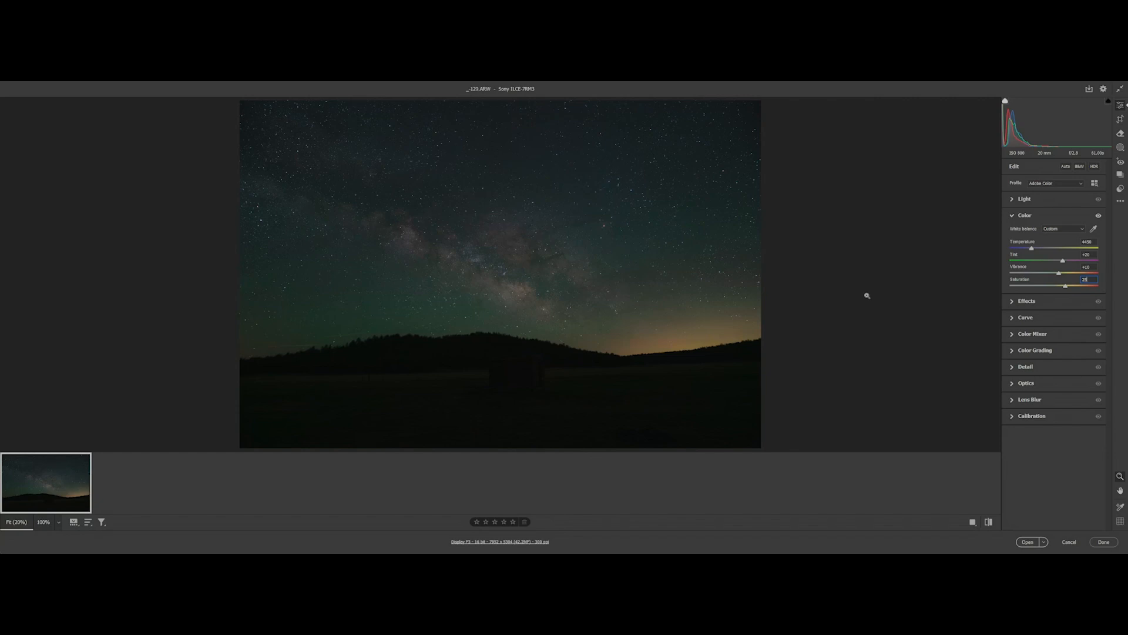
Step: Adjust the raw photo's light: raise exposure to +0.85, lower highlights to -37, and lift shadows and blacks, with blacks at +37
left_click(1025, 201)
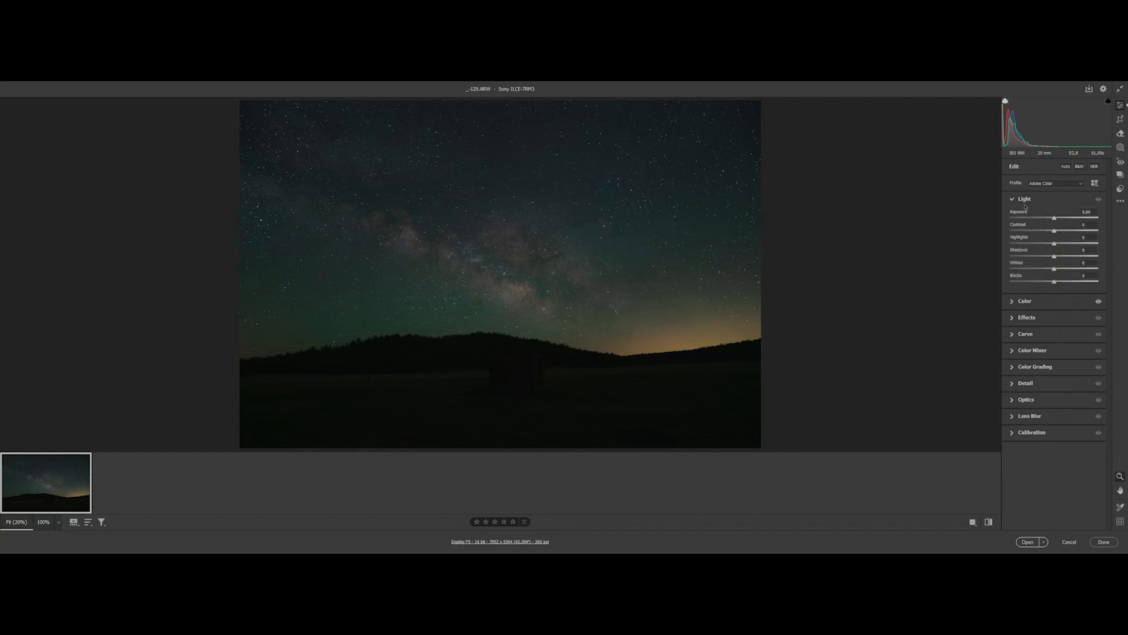
left_click_drag(1055, 220, 1063, 219)
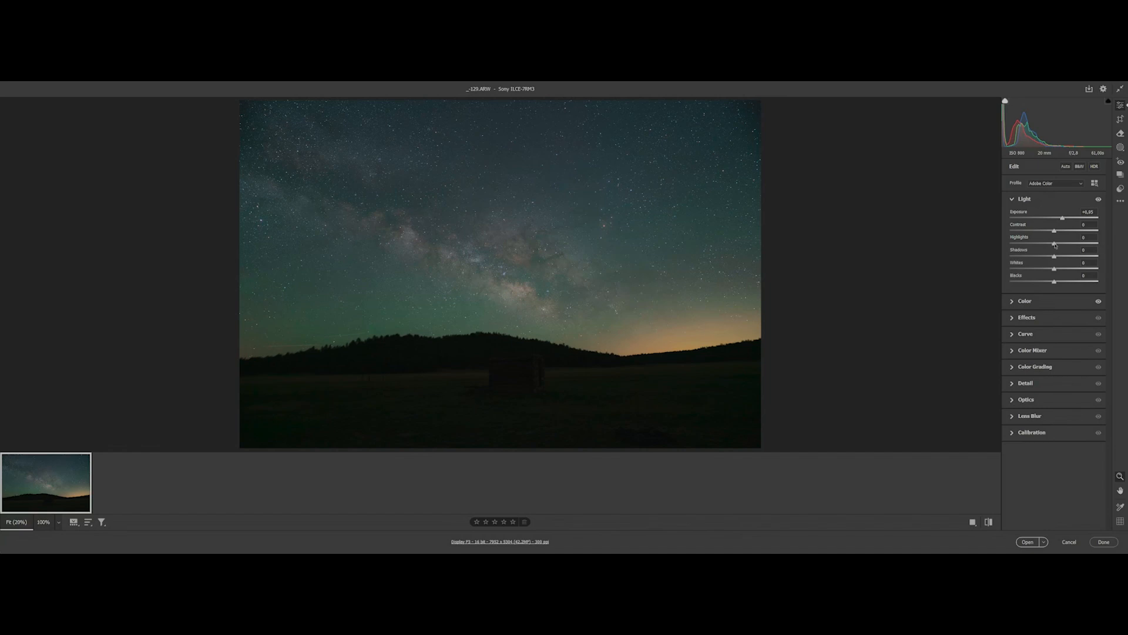
left_click_drag(1055, 244, 1040, 244)
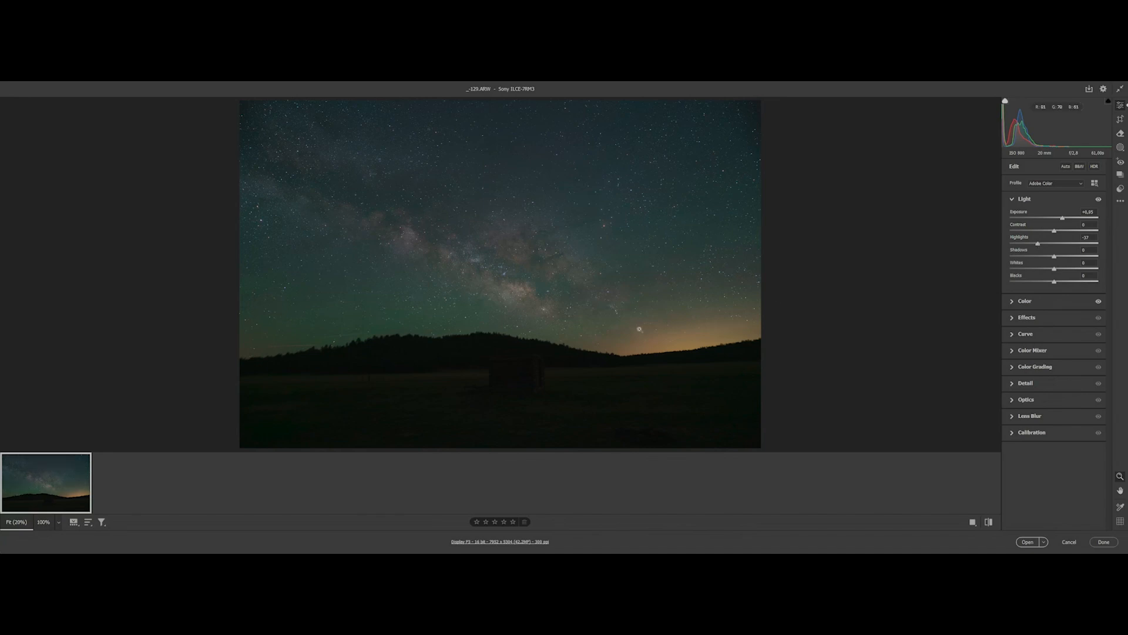
left_click_drag(1056, 259, 1072, 283)
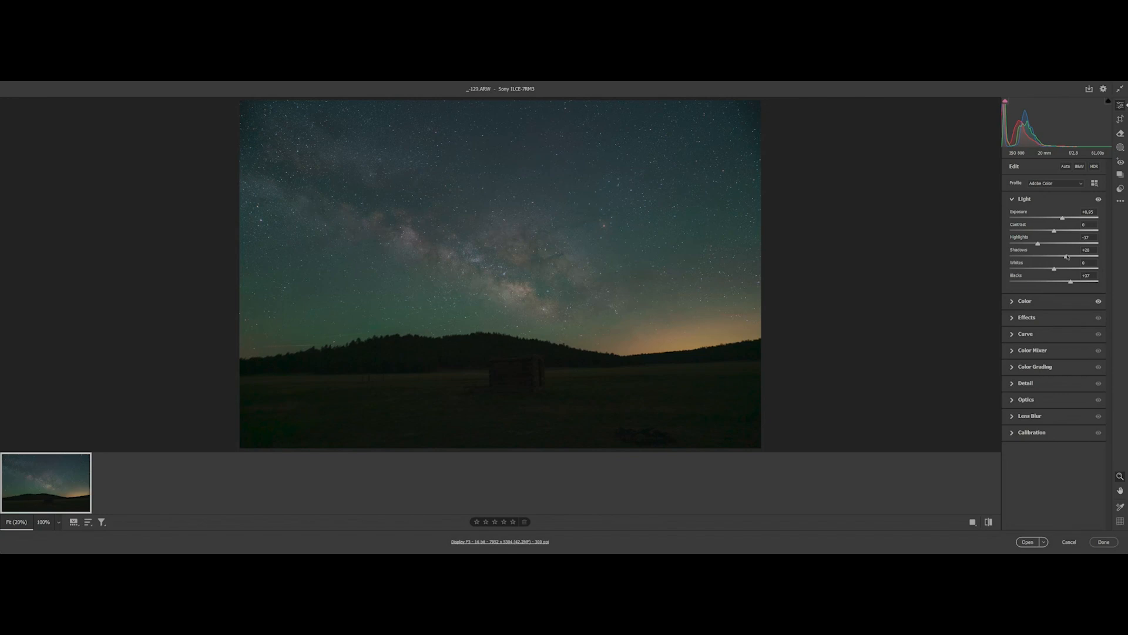
left_click_drag(1068, 257, 1071, 257)
Step: Enable chromatic aberration removal and lens profile corrections for the raw photo
left_click(1027, 399)
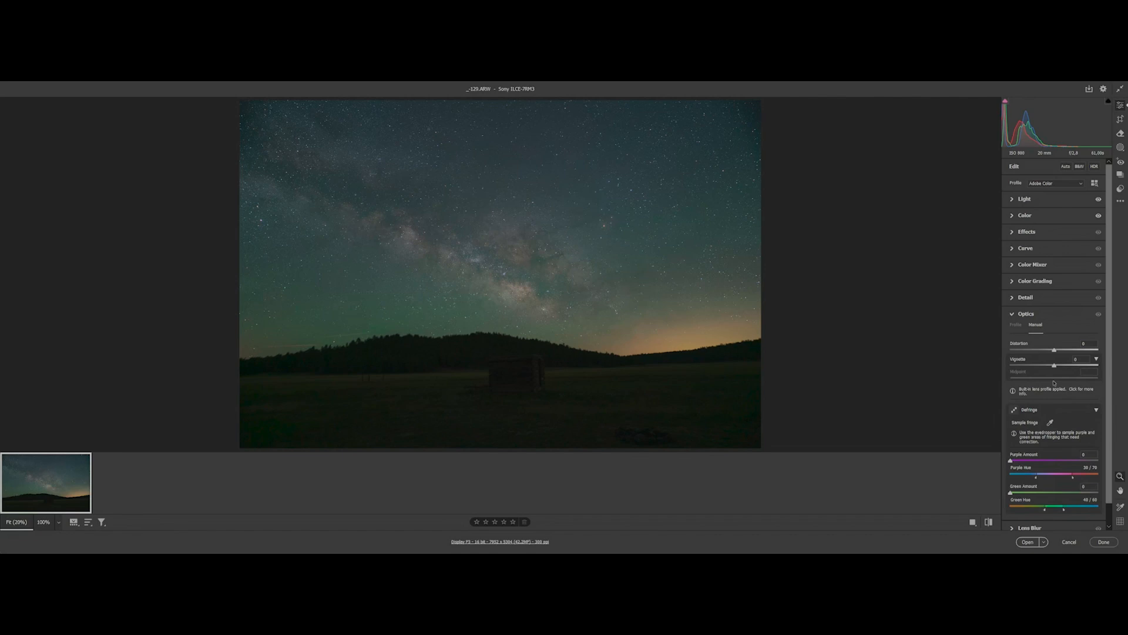
left_click(1016, 325)
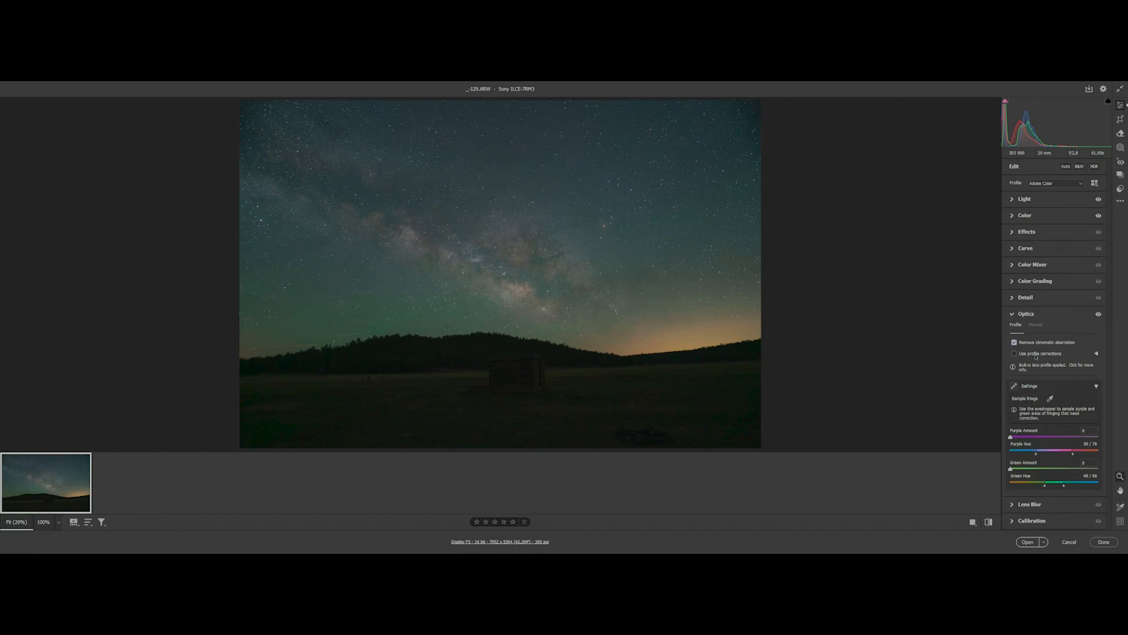
left_click(1036, 355)
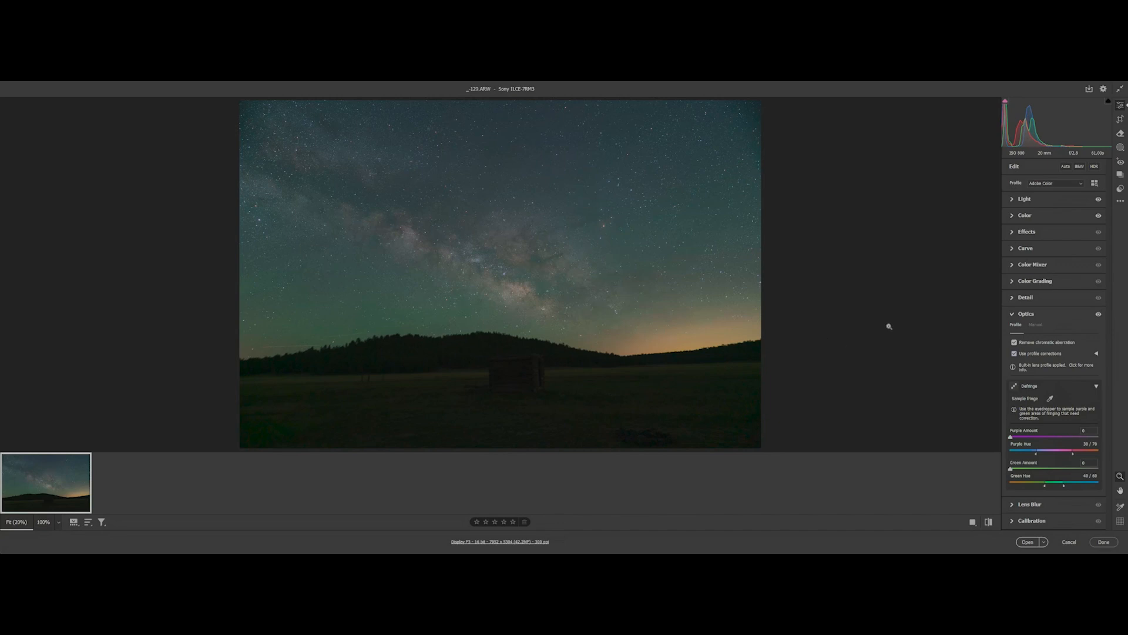
Step: Inspect the treeline and cabin at 100%, and open the developed raw image in Photoshop
left_click(494, 370)
scroll(495, 352, "up", 5)
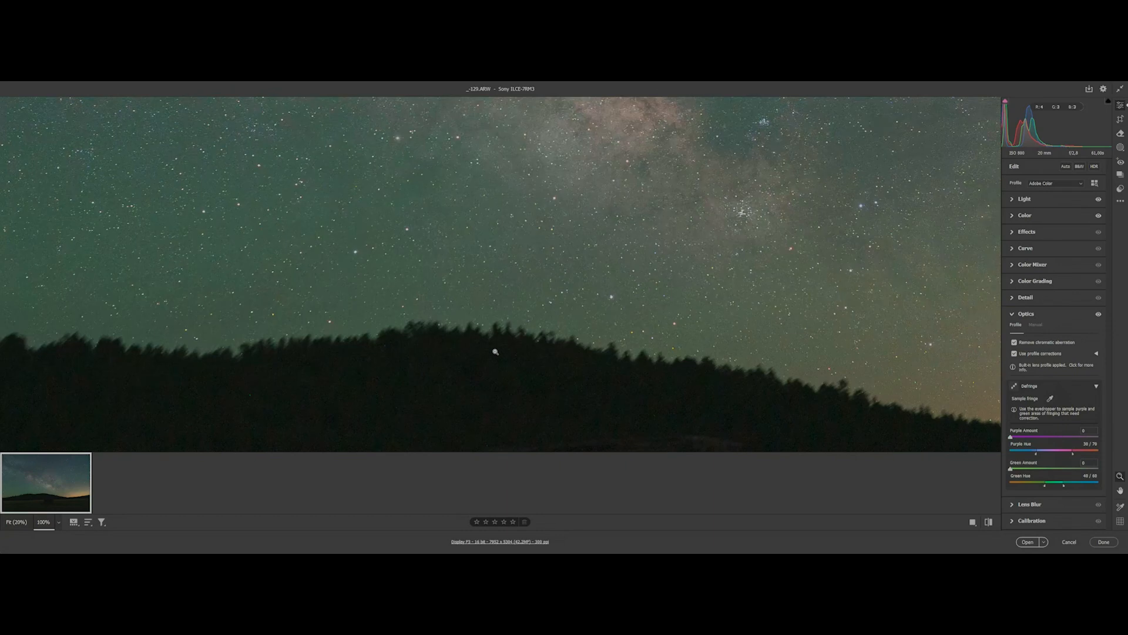
scroll(498, 349, "down", 3)
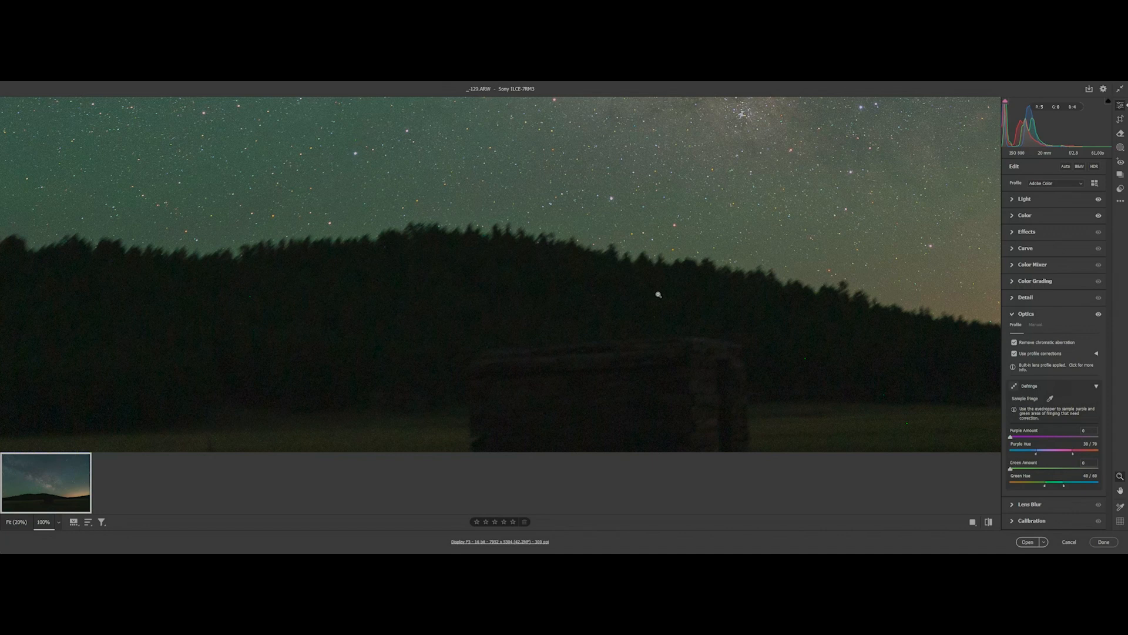
left_click(658, 294)
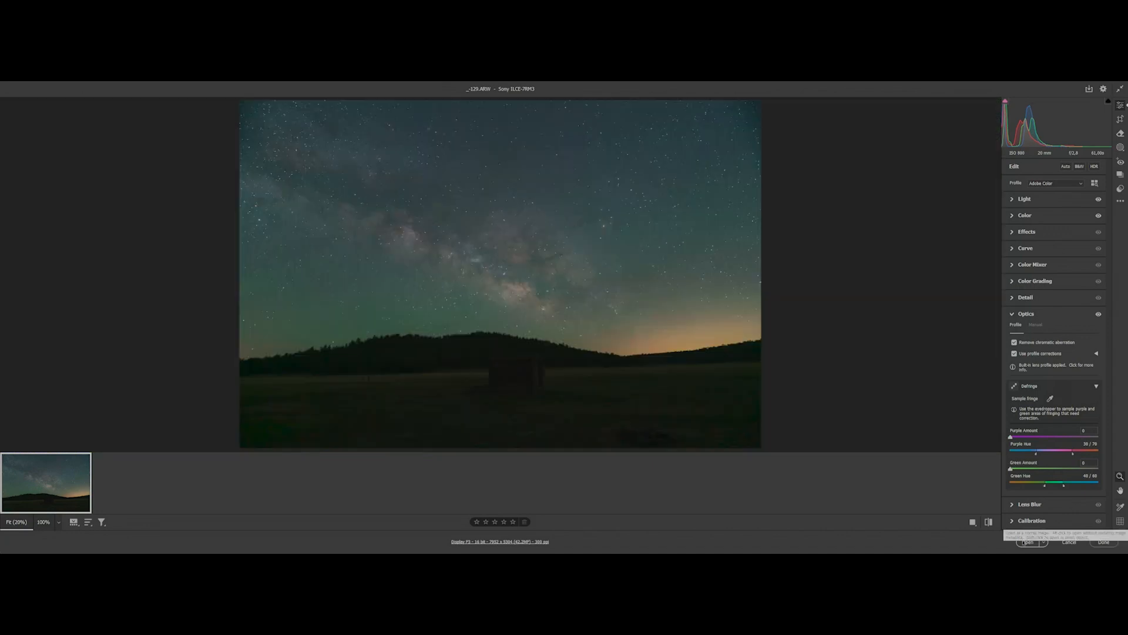
left_click(1028, 542)
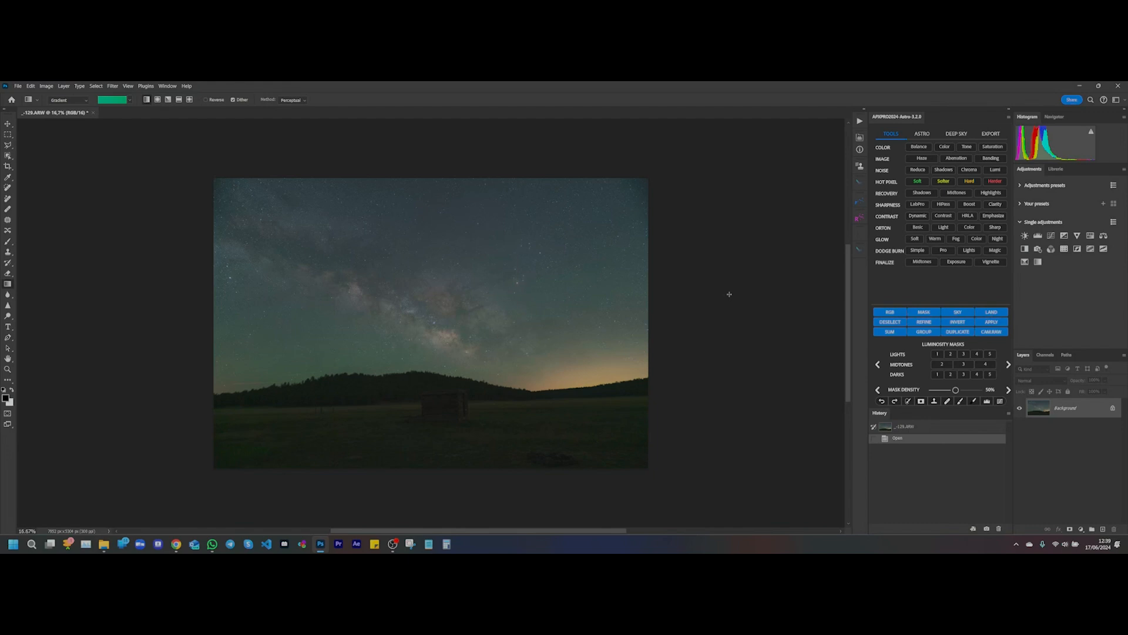
Step: Run the astro plugin's Stretch Image Under action and accept the default settings for its new Curves layer
left_click(923, 134)
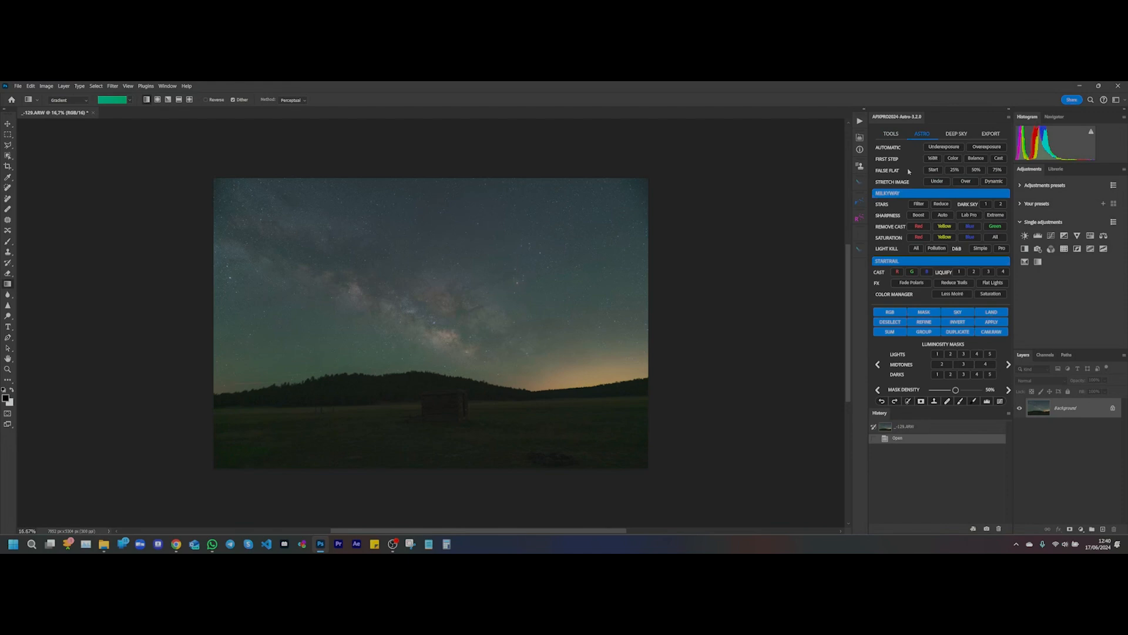
left_click(941, 183)
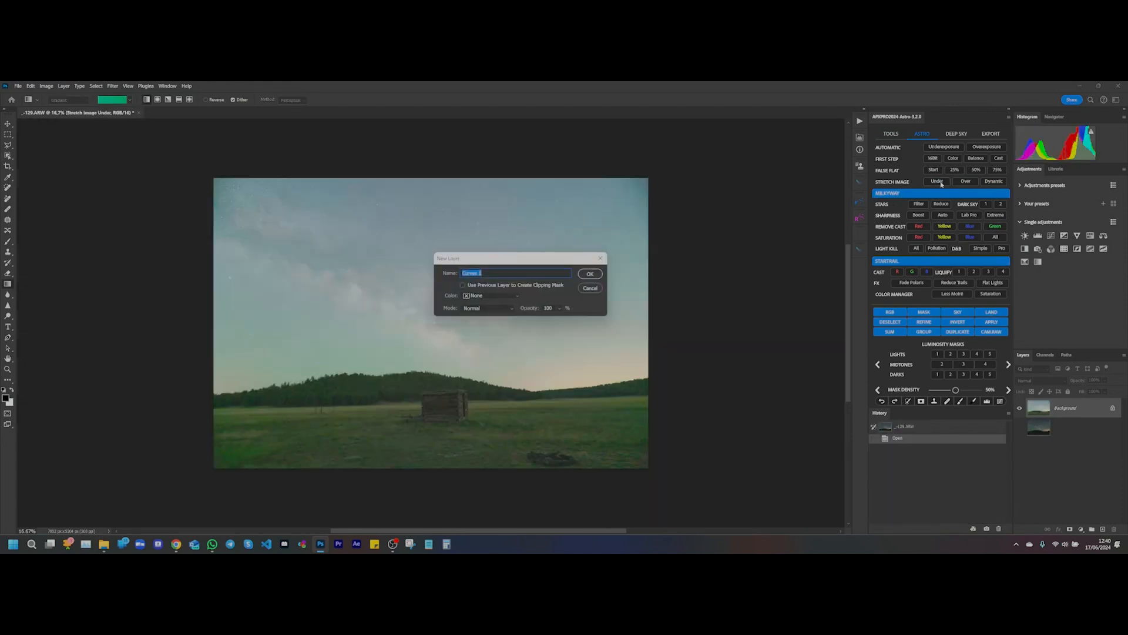
left_click(585, 274)
Step: Darken the stretched image with an RGB curve using on-image adjustment, mapping the foreground tones from input 76 to output 7
left_click_drag(610, 124, 776, 164)
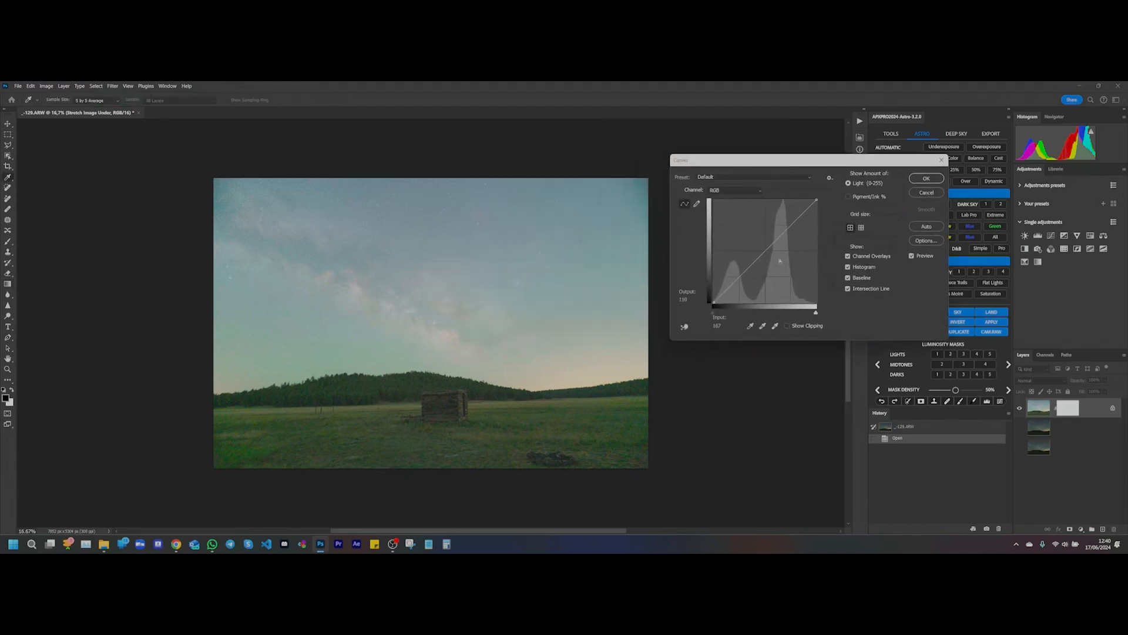
left_click(684, 326)
left_click(568, 381)
left_click_drag(568, 381, 565, 404)
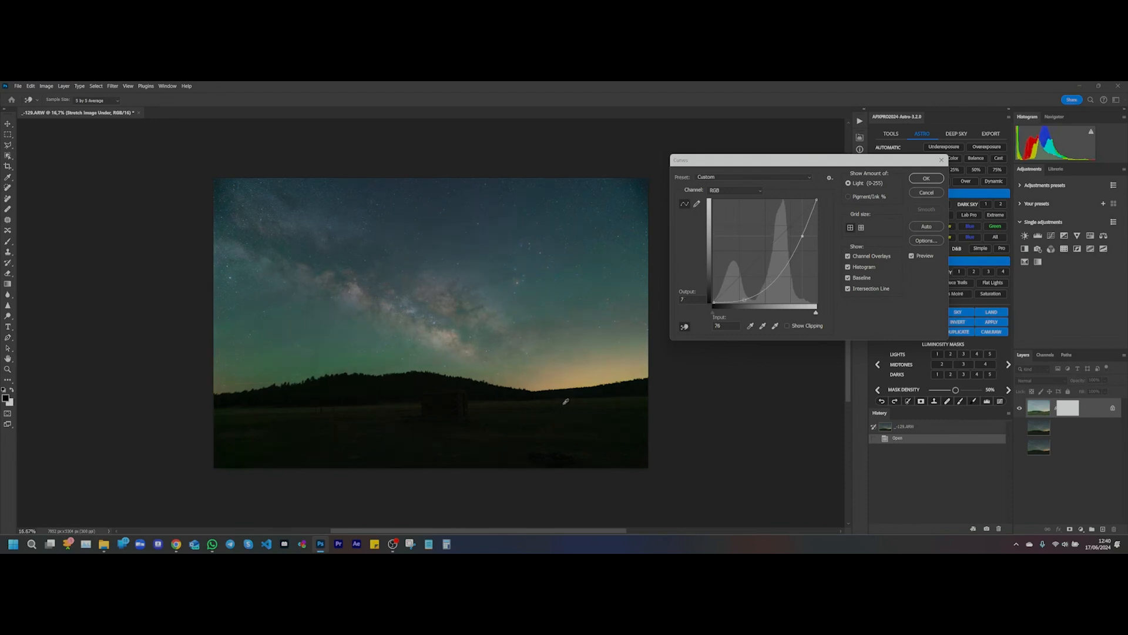
left_click(920, 183)
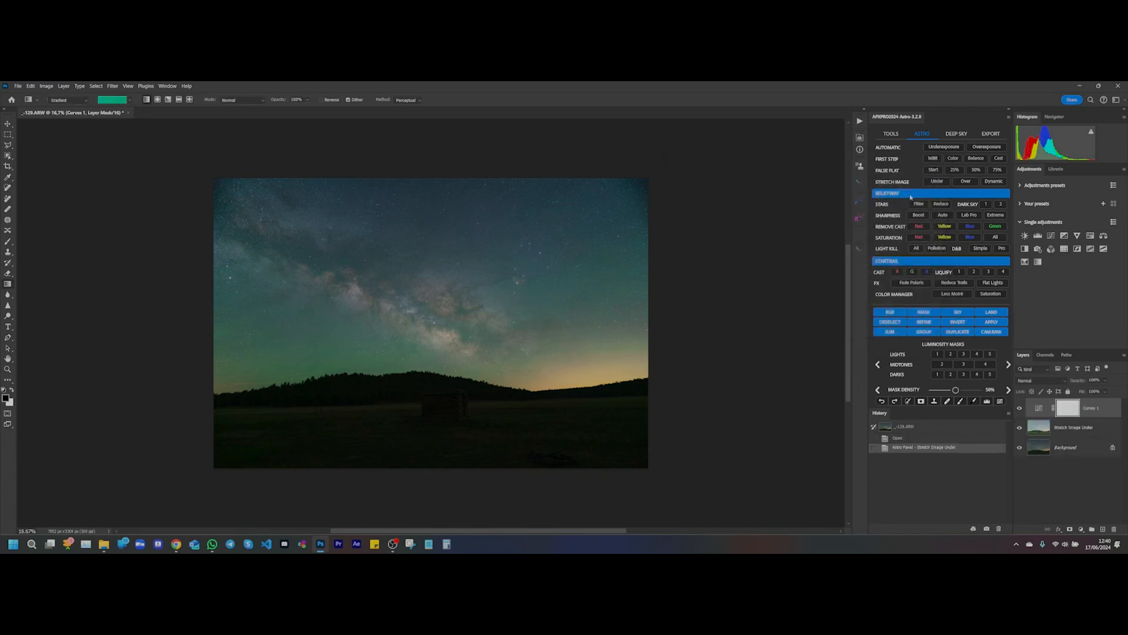
Step: Compare the image before and after the Stretch Image Under action using the recorded history states
left_click(904, 439)
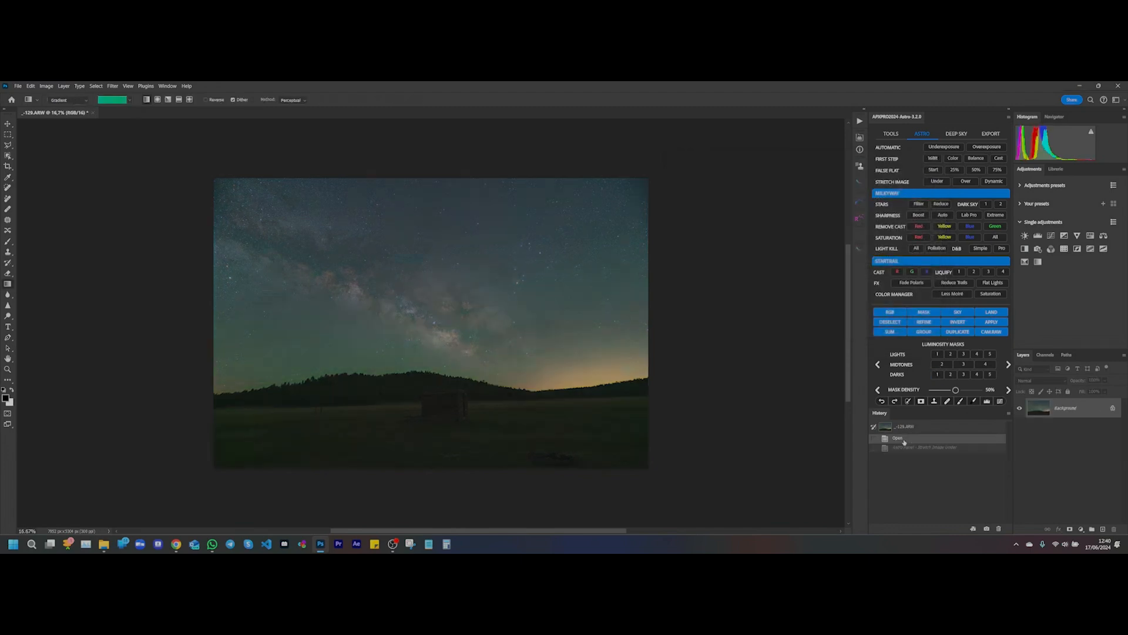
left_click(908, 448)
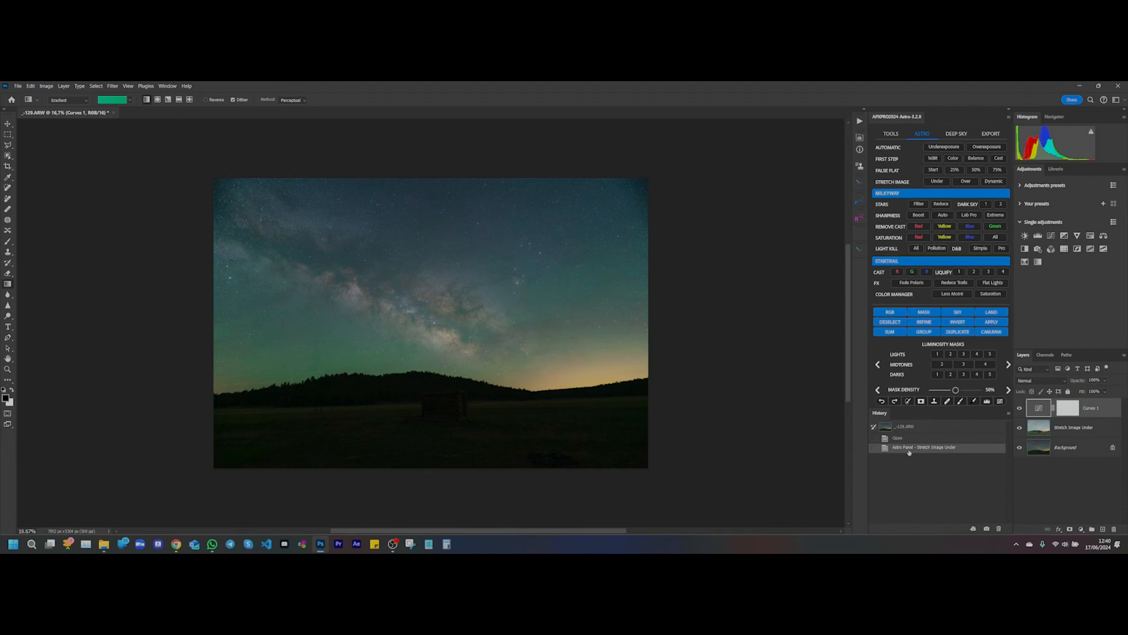
left_click(909, 440)
left_click(912, 449)
left_click(914, 439)
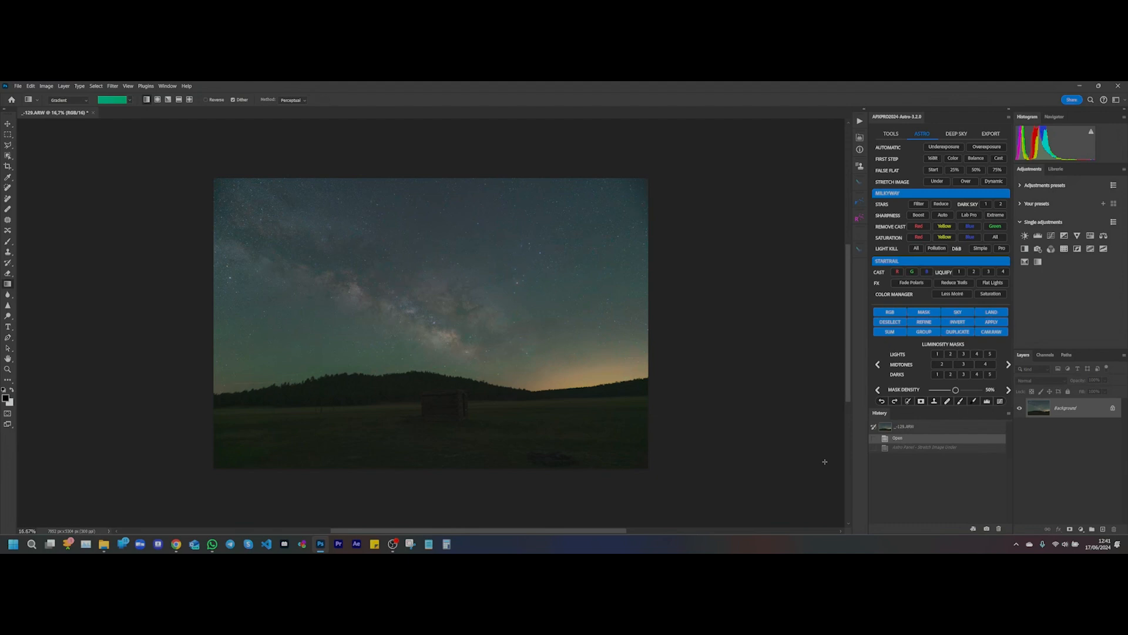
left_click(958, 449)
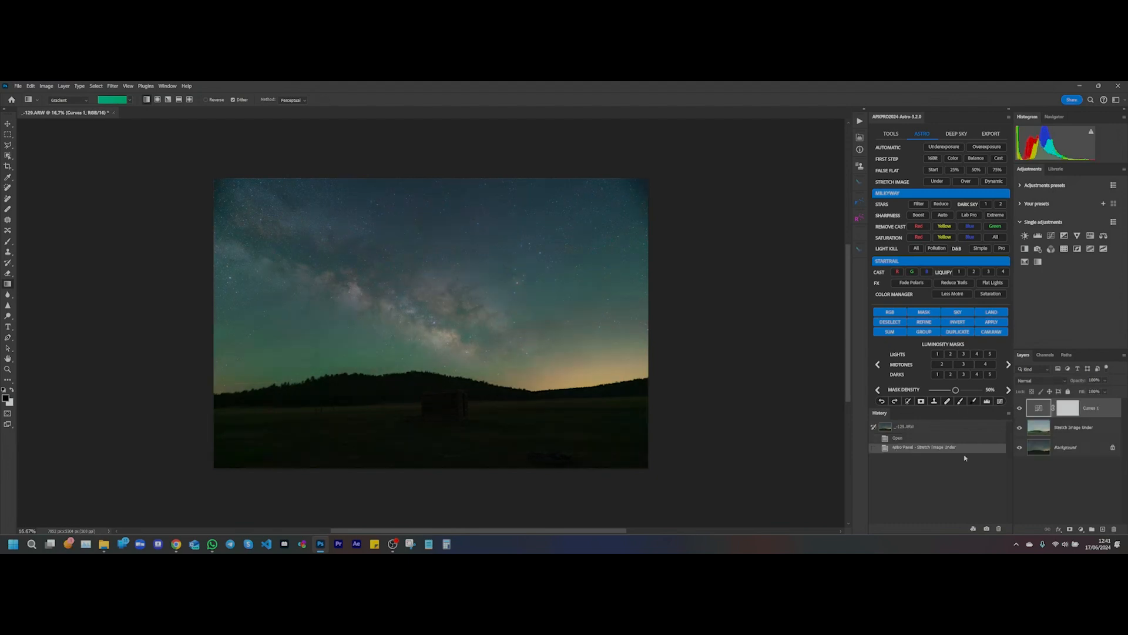
Step: Run the Milky Way star Filter action, inspect the stars up close, and run the star Reduce action
left_click(921, 204)
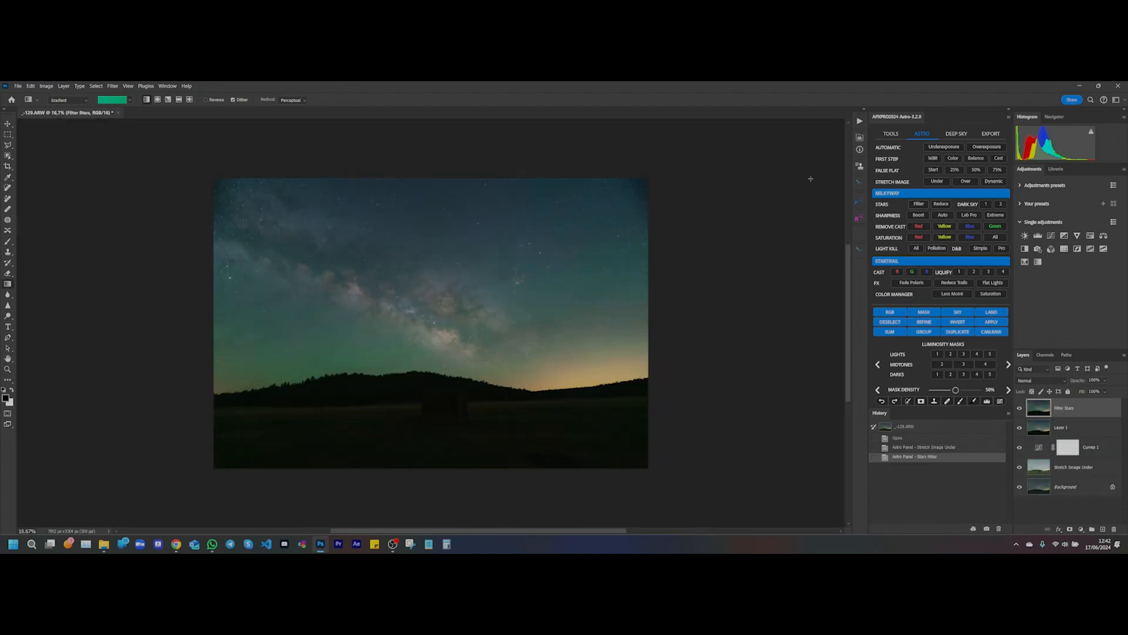
scroll(411, 315, "up", 10)
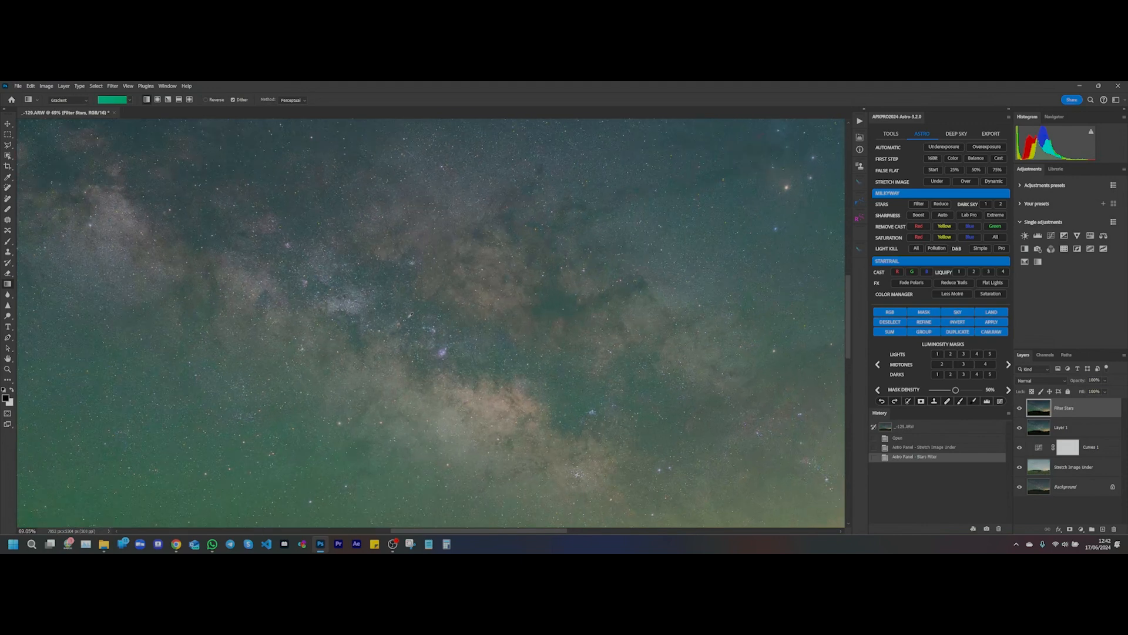
scroll(410, 319, "down", 10)
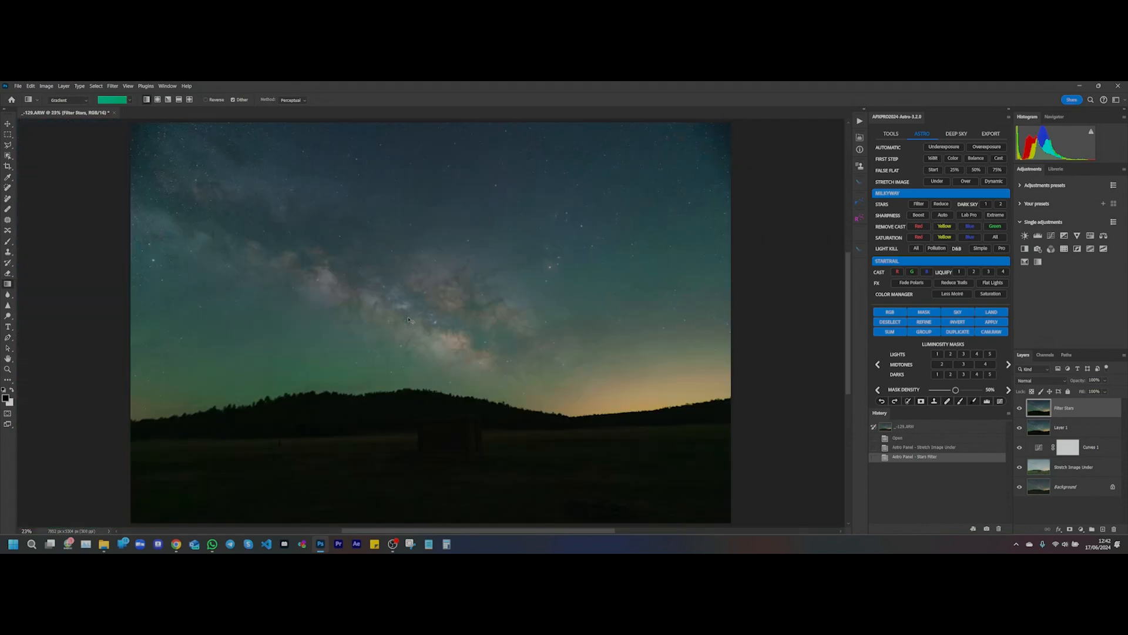
key("ctrl+0")
key("ctrl+plus")
left_click(941, 204)
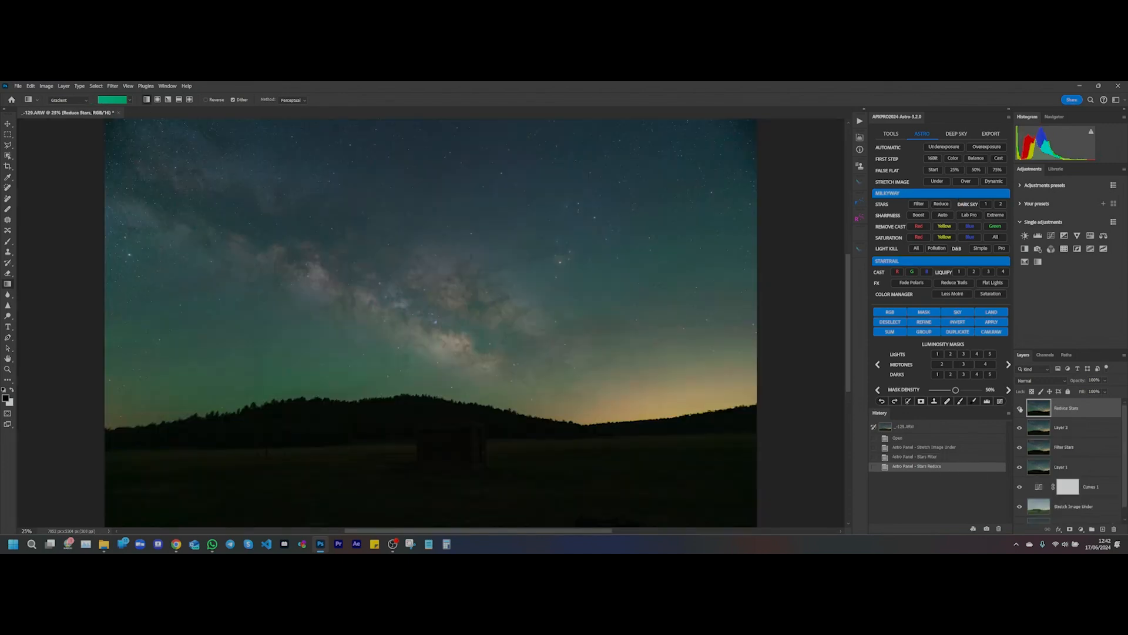
Step: Group the star filtering and reduction layers above the Curves layer, and set the group's opacity to 70%
left_click(1081, 470, "shift")
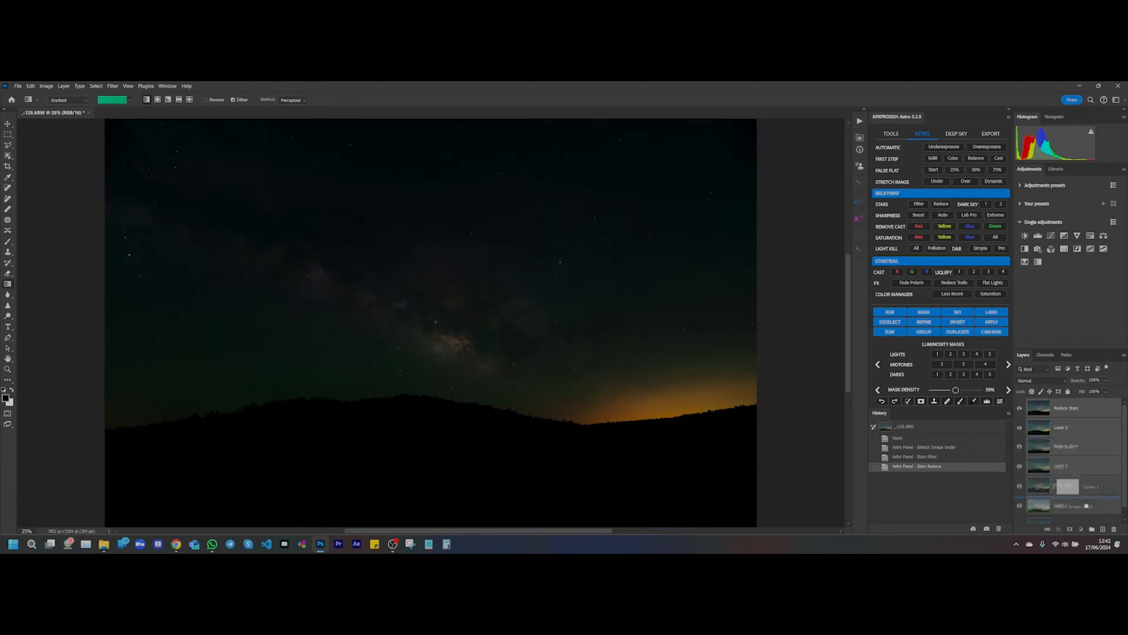
key("ctrl+g")
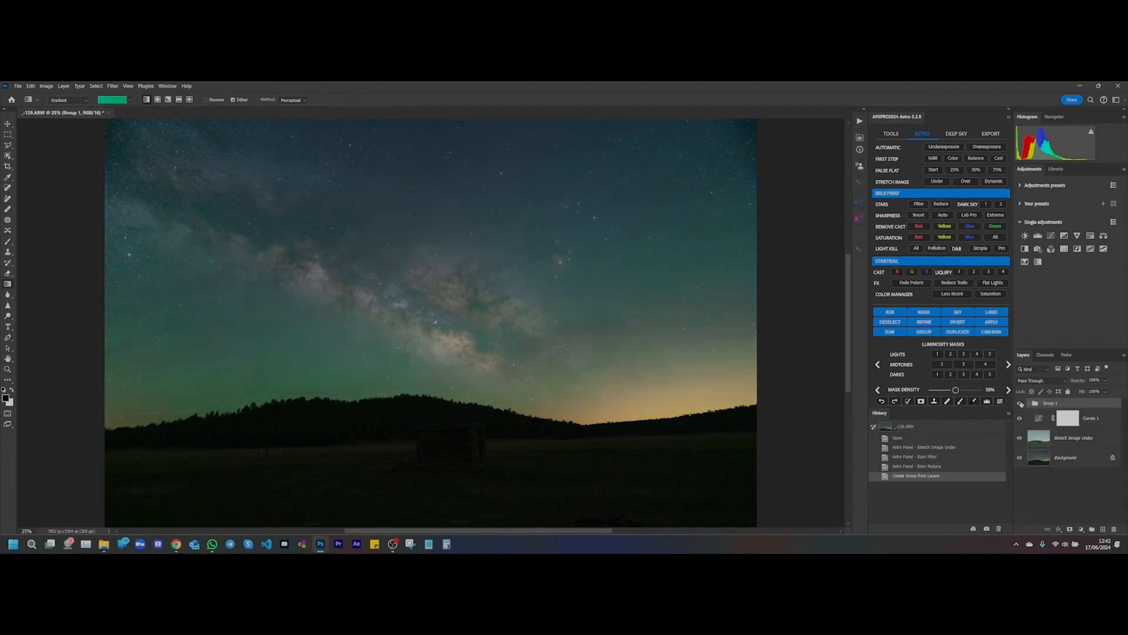
left_click(1021, 404)
left_click(1021, 403)
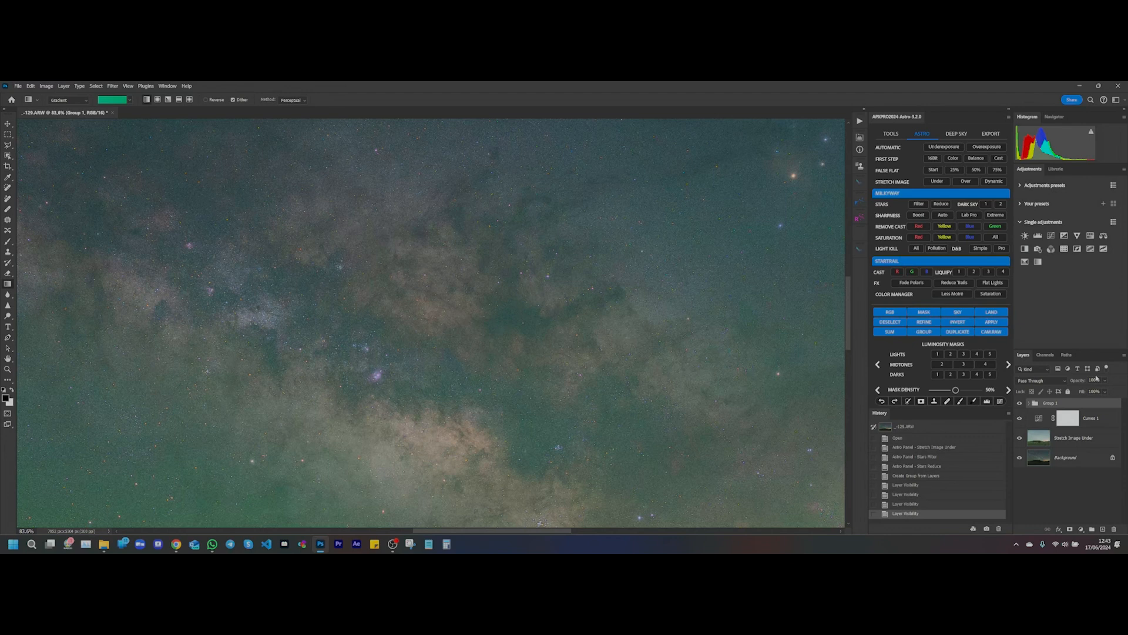
left_click(1094, 380)
type("70")
key("Return")
Step: Examine the softened star reduction over the whole Milky Way sky at several magnifications
key("ctrl+minus")
key("ctrl+minus")
key("ctrl+minus")
key("ctrl+minus")
key("ctrl+minus")
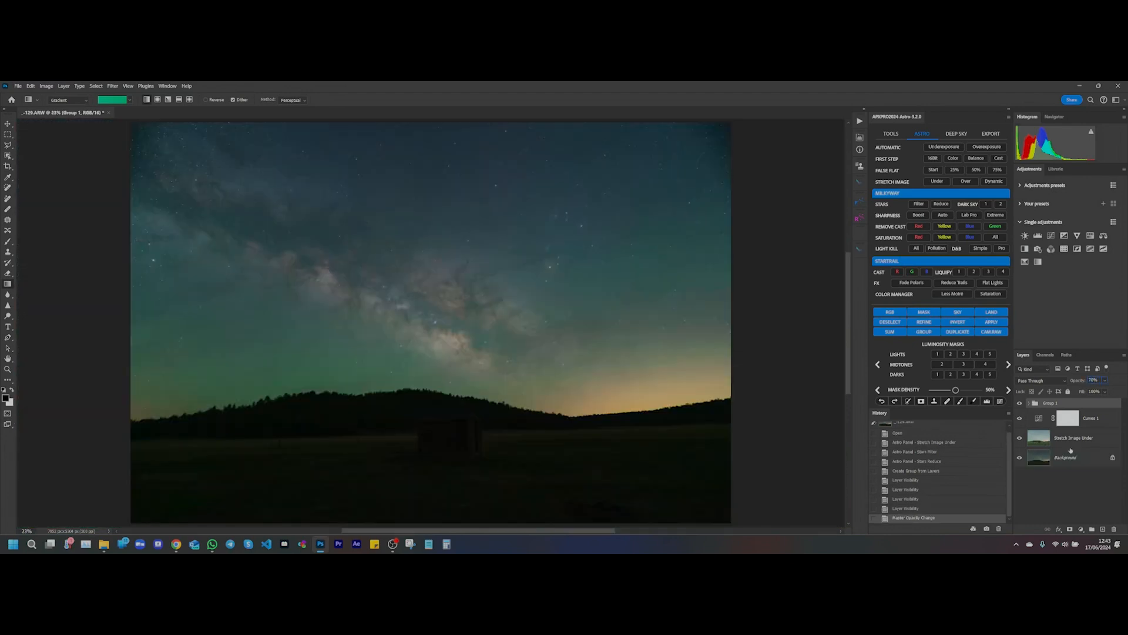
key("ctrl+plus")
key("ctrl+plus")
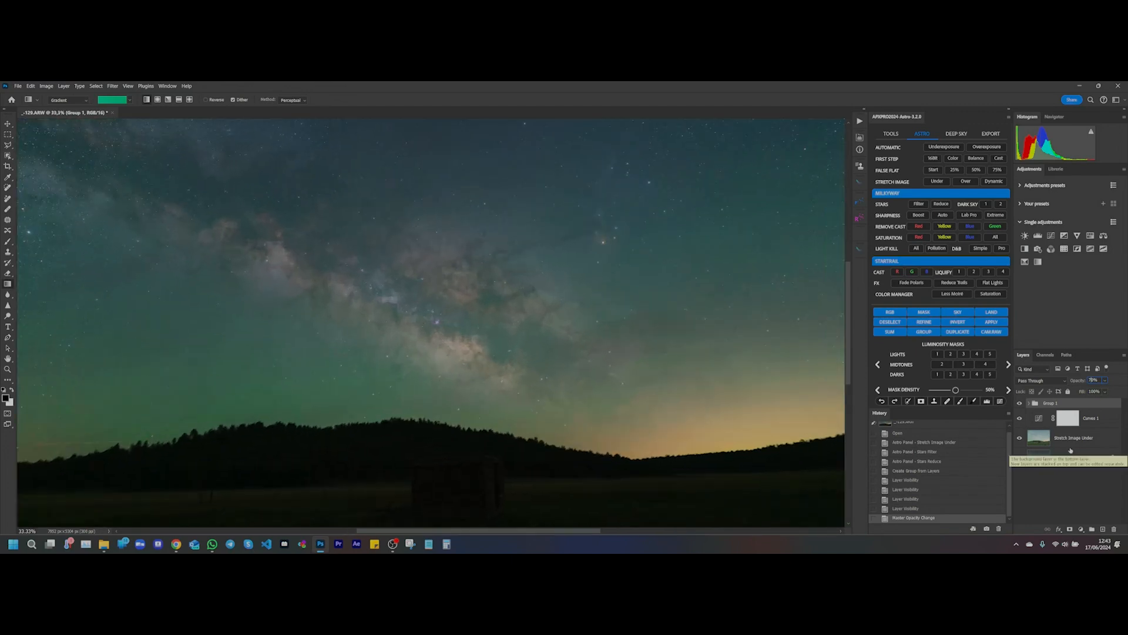
key("ctrl+minus")
key("ctrl+minus")
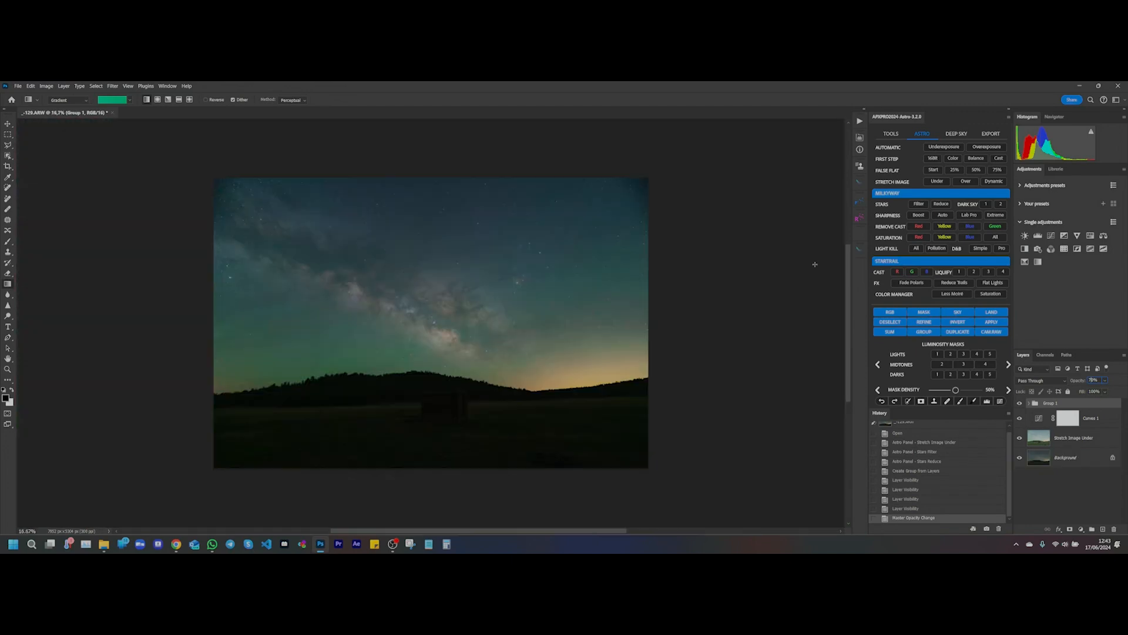
Step: Run the Dark Sky 1 action, apply a Darks 4 luminosity mask to its layer, and compare the layer's effect
left_click(987, 204)
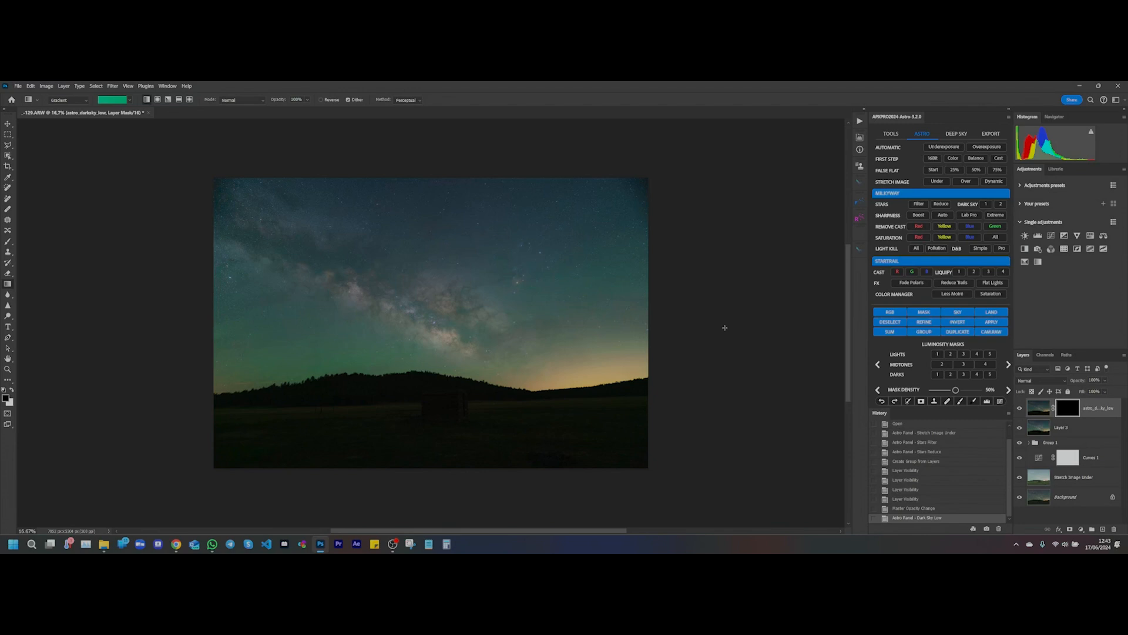
left_click(978, 375)
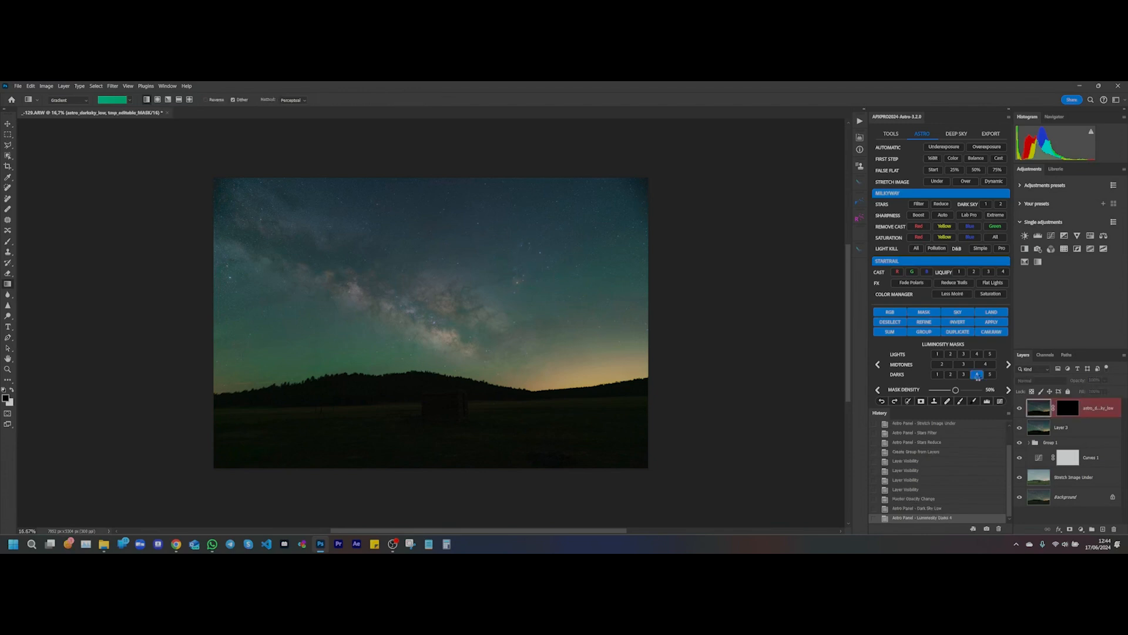
left_click(989, 322)
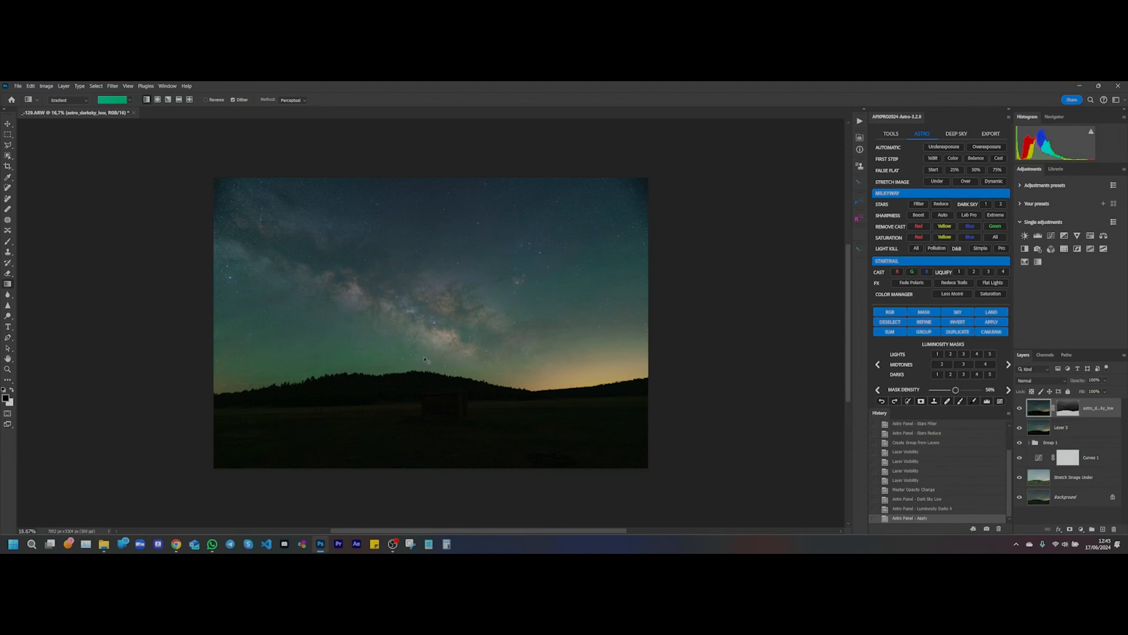
scroll(424, 357, "up", 1)
left_click(1020, 408)
left_click(1020, 408)
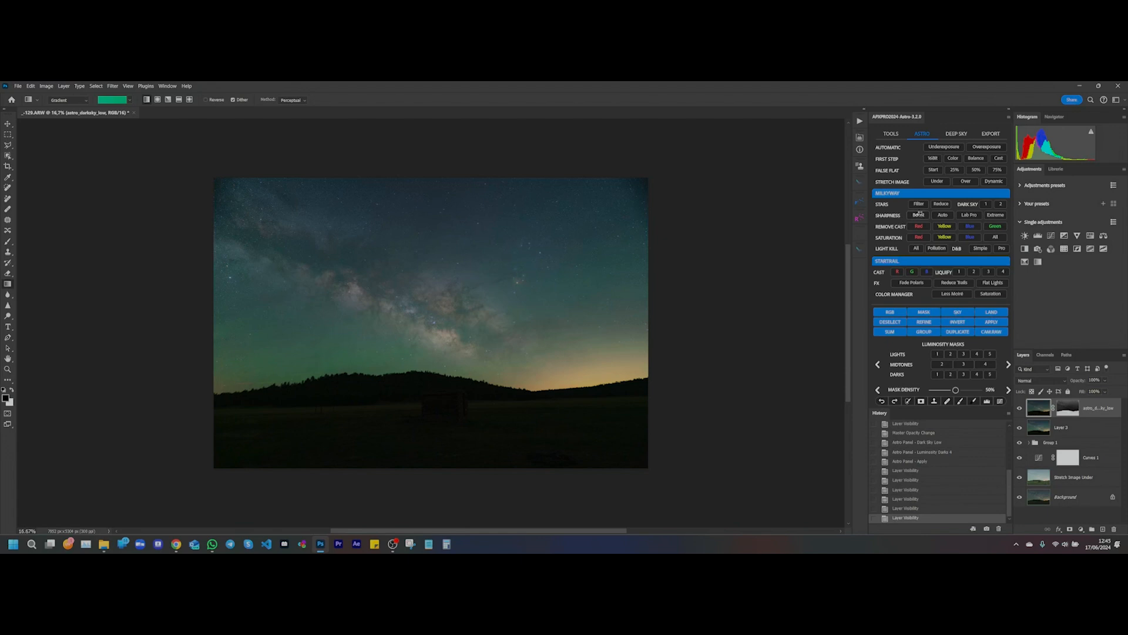
Step: Run the Milky Way Sharpness Boost action, apply a Darks 3 luminosity mask to its layer, and compare the layer's effect
left_click(919, 215)
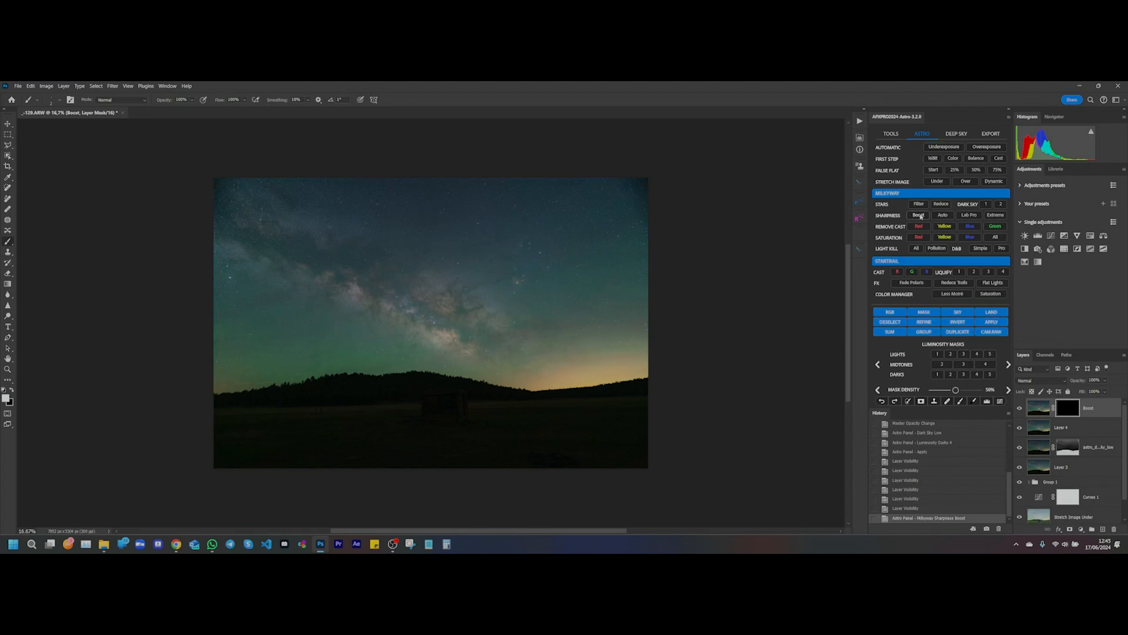
left_click(965, 375)
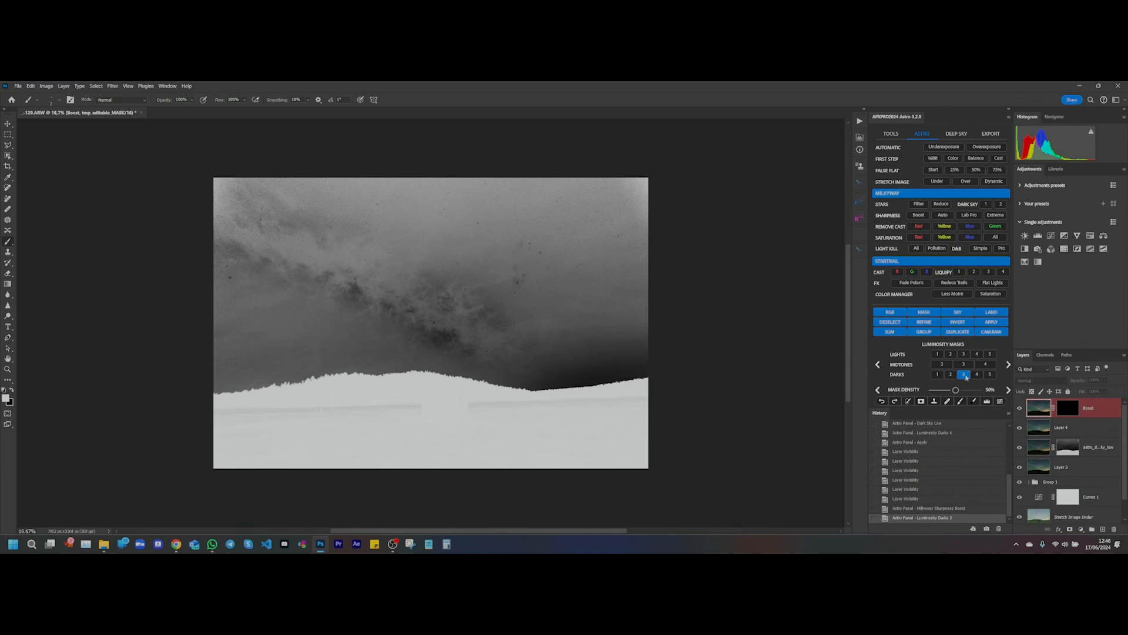
left_click(993, 324)
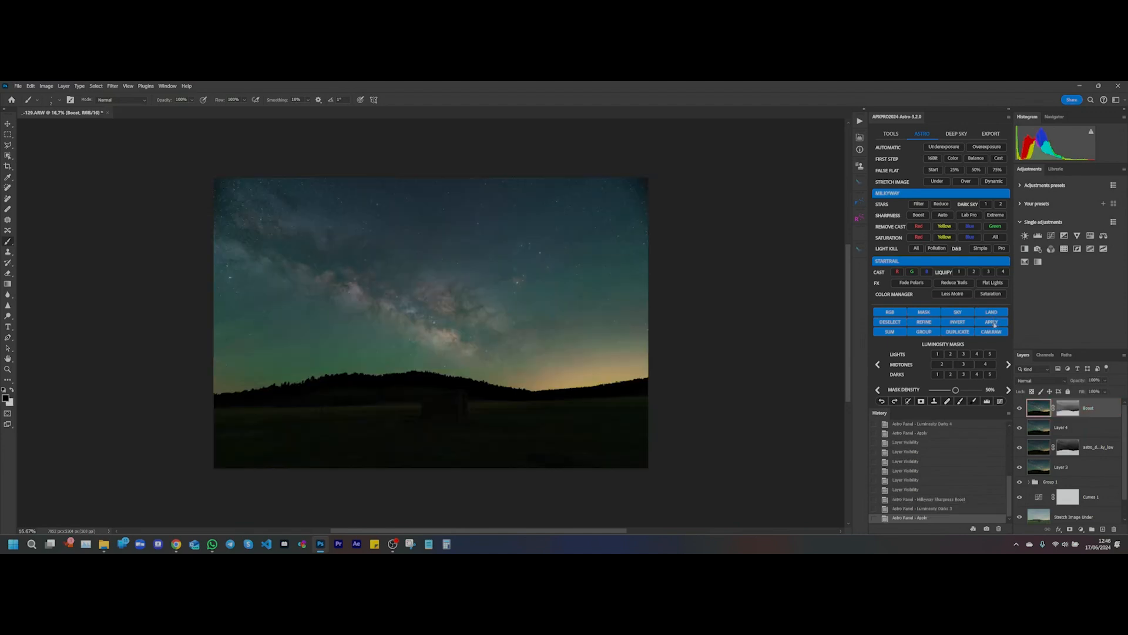
left_click(1020, 409)
left_click(1020, 409)
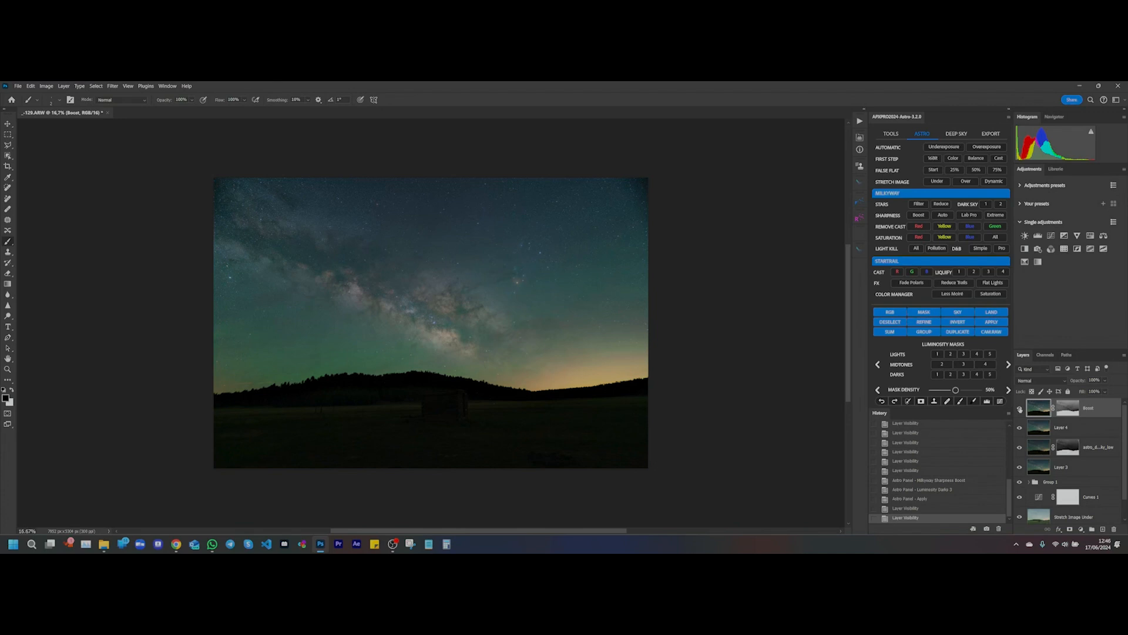
left_click(1021, 409)
left_click(1020, 409)
Step: Merge the visible result into a new top layer with the Sum action and name it "Selective Color Correction"
left_click(891, 333)
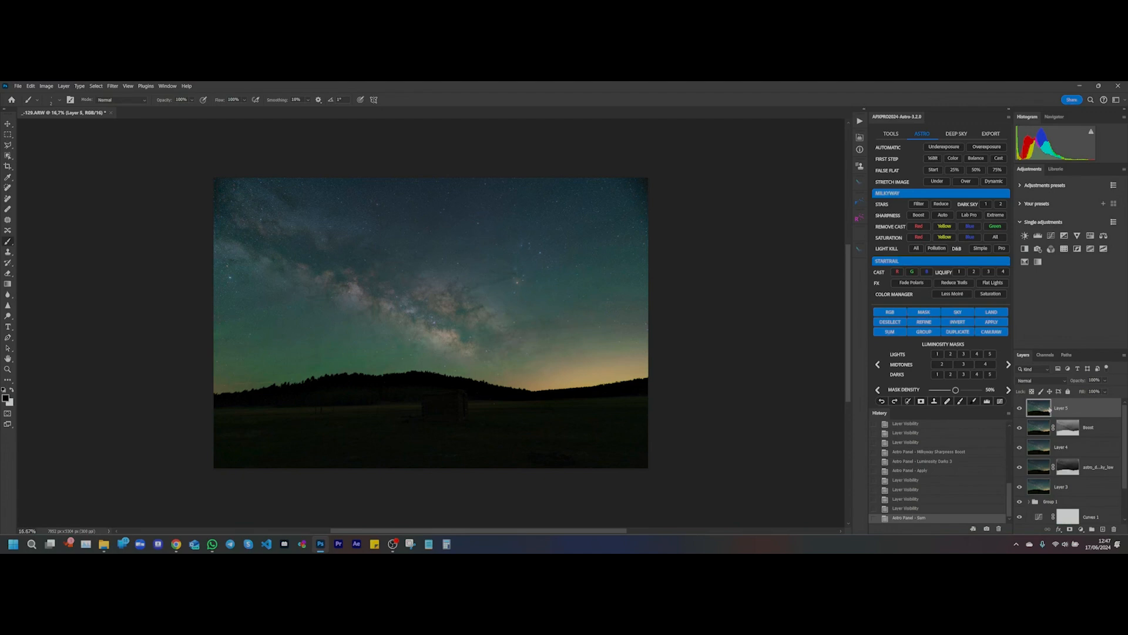
double_click(1062, 409)
key("BackSpace")
type("Selective Color Correction")
key("Return")
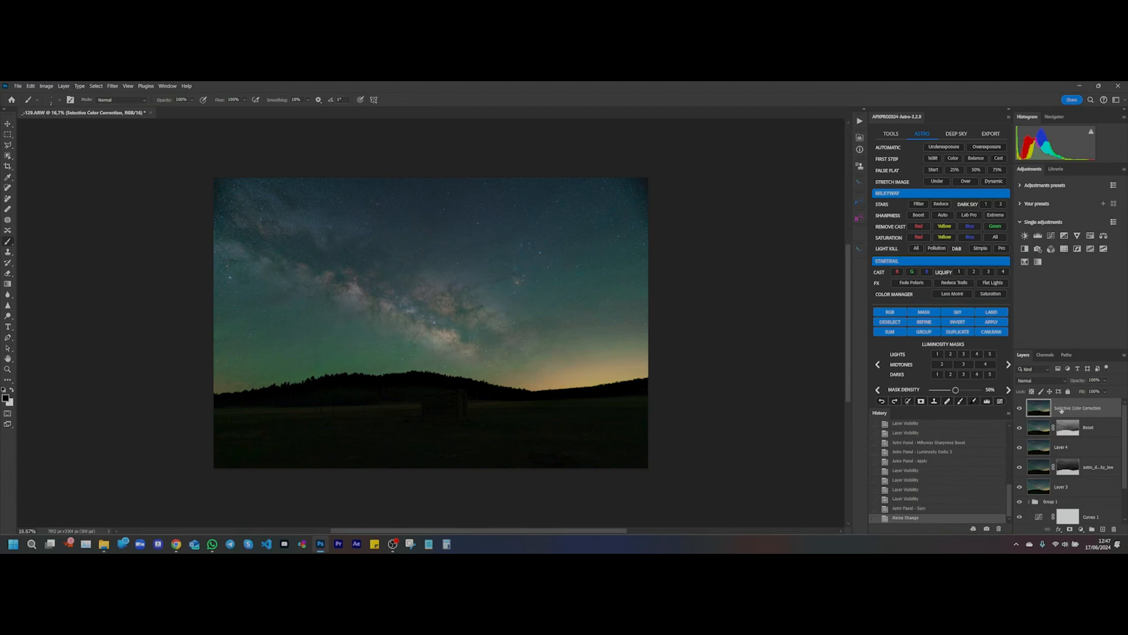
Step: Start a Selective Color adjustment on the layer, lowering cyan and raising yellow in the Reds
left_click(64, 86)
mouse_move(46, 86)
mouse_move(76, 106)
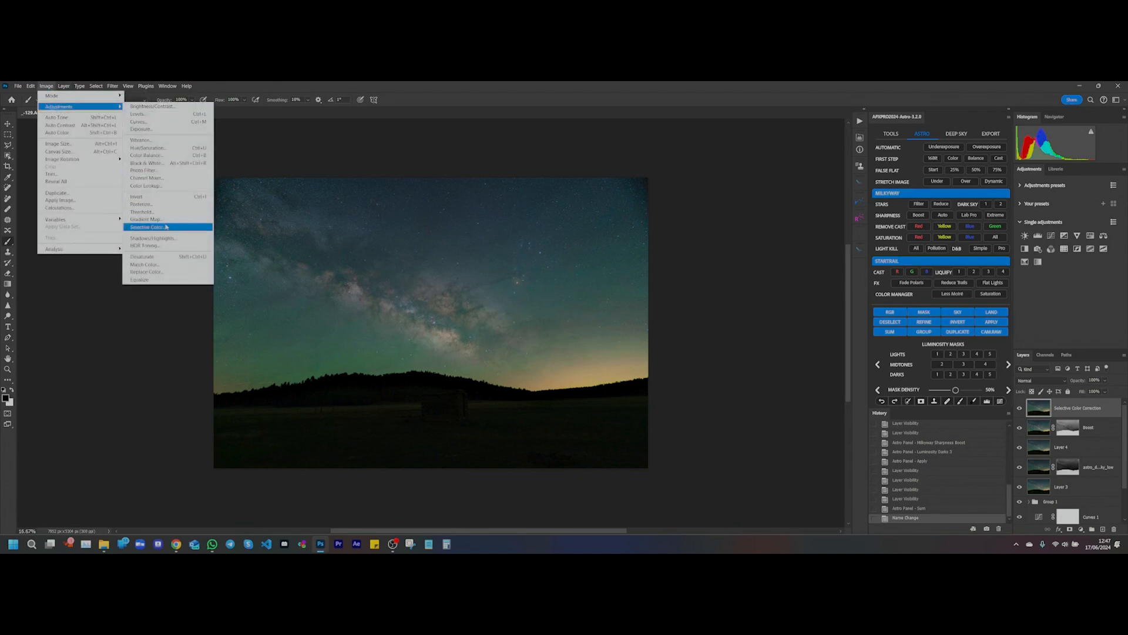
left_click(147, 227)
left_click_drag(503, 151, 720, 209)
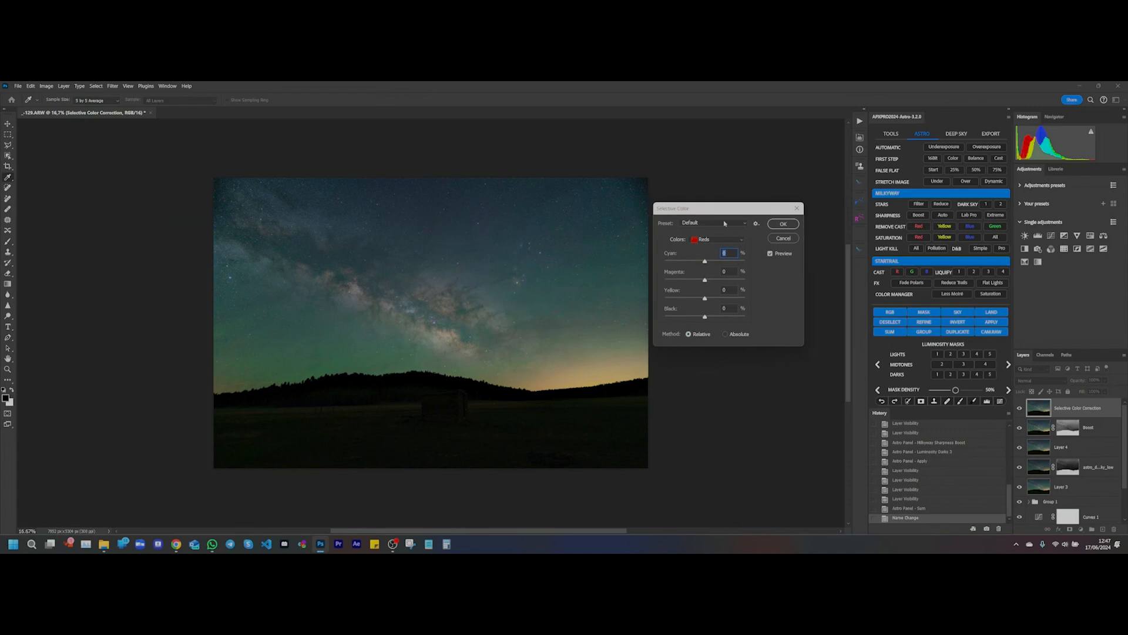
left_click_drag(706, 264, 724, 298)
left_click_drag(725, 299, 728, 302)
Step: Reduce the cyan amount moderately in the Cyans range of the Selective Color adjustment
left_click(718, 239)
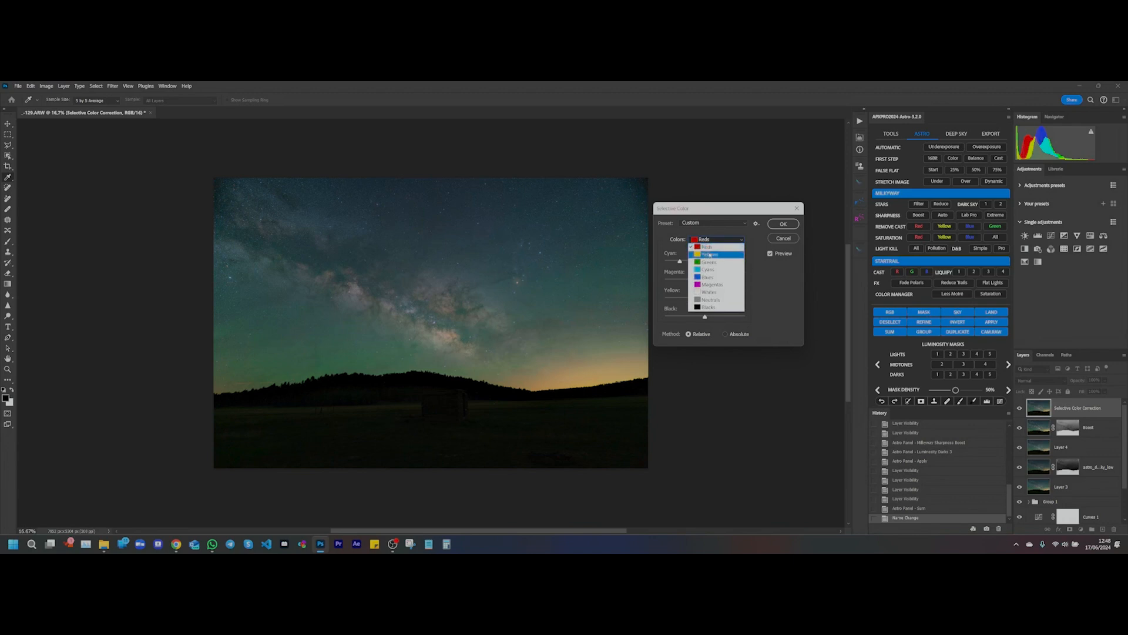
left_click(706, 269)
left_click_drag(705, 262, 694, 265)
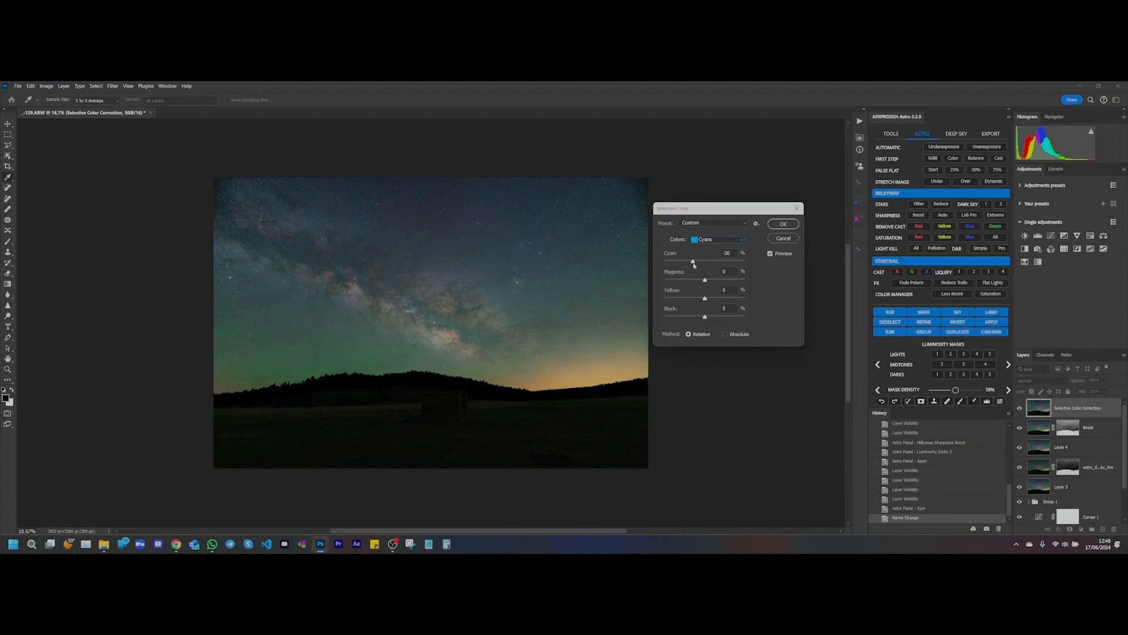
mouse_move(695, 266)
left_mouse_down()
mouse_move(729, 266)
mouse_move(700, 268)
left_mouse_up()
mouse_move(699, 268)
left_mouse_down()
mouse_move(721, 269)
mouse_move(699, 268)
left_mouse_up()
Step: Adjust the cyan amount in the Blues range of the Selective Color adjustment
left_click(702, 239)
left_click(704, 277)
left_click_drag(717, 265, 692, 269)
left_click_drag(692, 270, 687, 269)
left_click_drag(710, 270, 706, 269)
Step: In the Magentas range, set cyan to -53% and magenta to +18%, and raise yellow
left_click(721, 240)
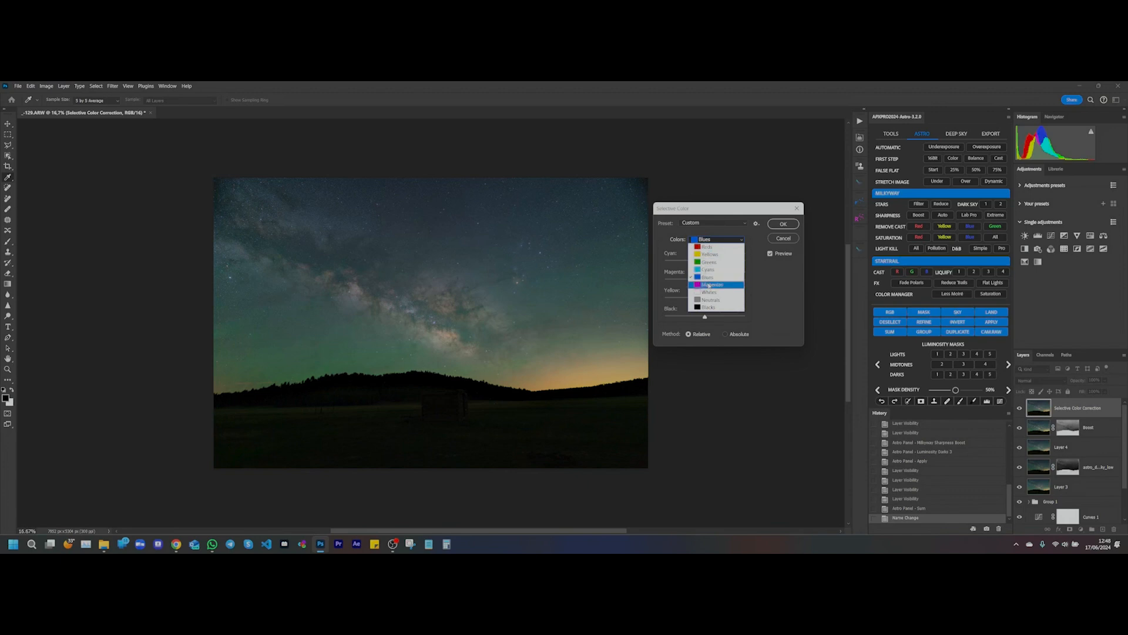
left_click(709, 285)
left_click_drag(704, 262, 726, 299)
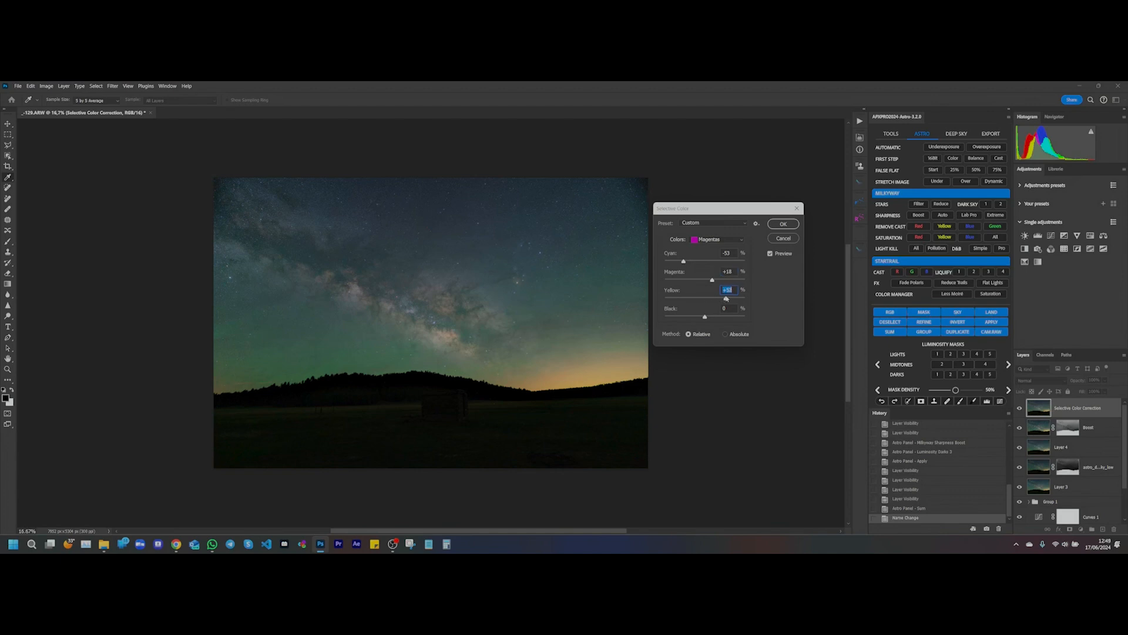
Step: Slightly reduce cyan in the Greens range and apply the Selective Color adjustment to the layer
left_click(708, 245)
left_click(709, 263)
mouse_move(705, 262)
left_mouse_down()
mouse_move(736, 263)
mouse_move(687, 263)
mouse_move(731, 299)
mouse_move(705, 298)
mouse_move(726, 263)
mouse_move(696, 263)
left_mouse_up()
left_click(698, 263)
left_click(710, 239)
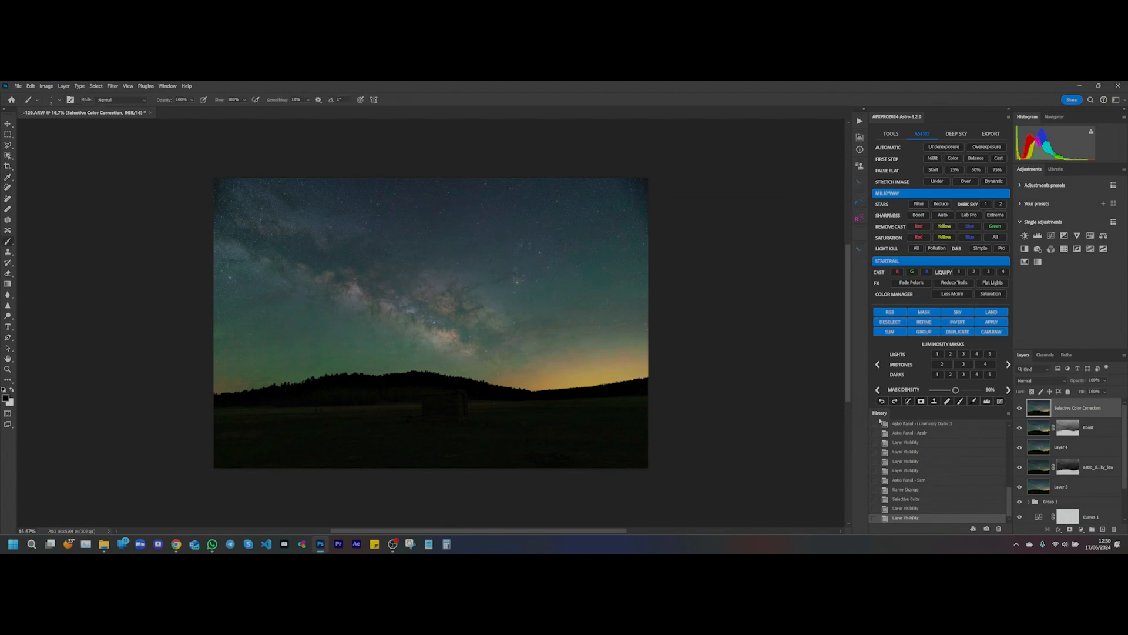
Step: Duplicate the Selective Color Correction layer and create dodge and burn layers with the D&B Simple action
left_click_drag(1085, 415, 1103, 527)
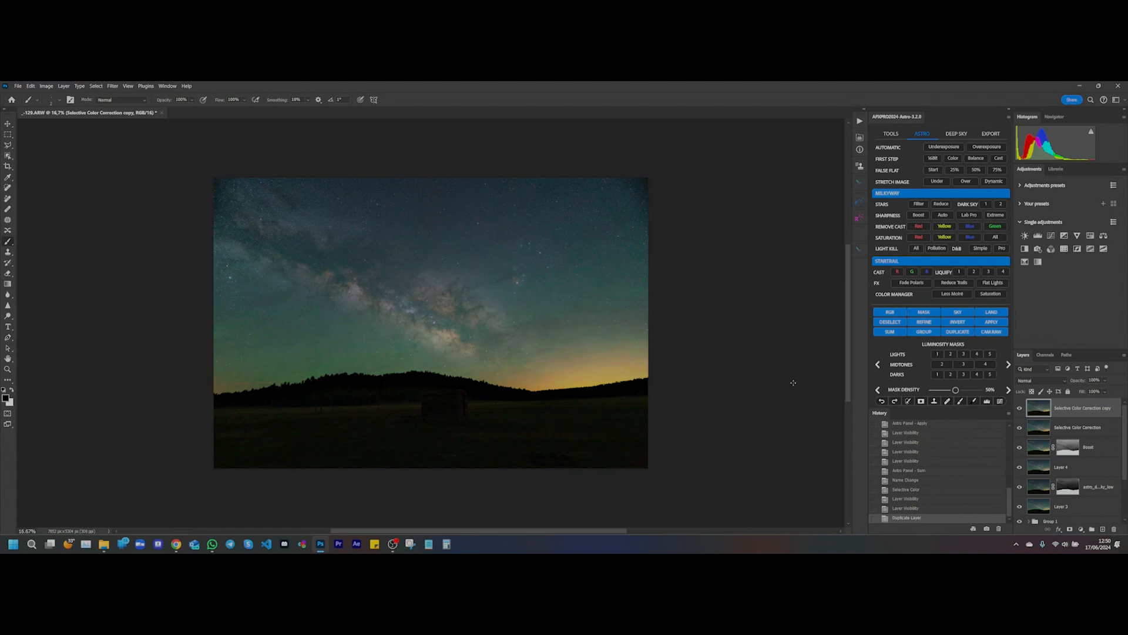
left_click(979, 249)
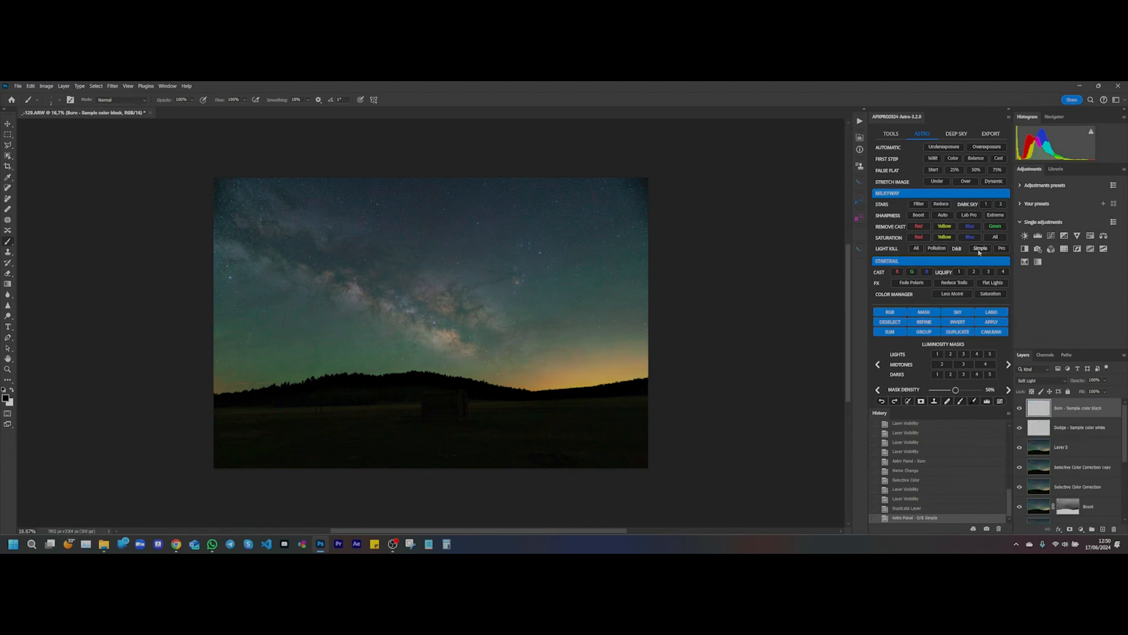
Step: Apply a Darks 3 luminosity mask to the Burn layer and a Lights luminosity mask to the Dodge layer
left_click(964, 374)
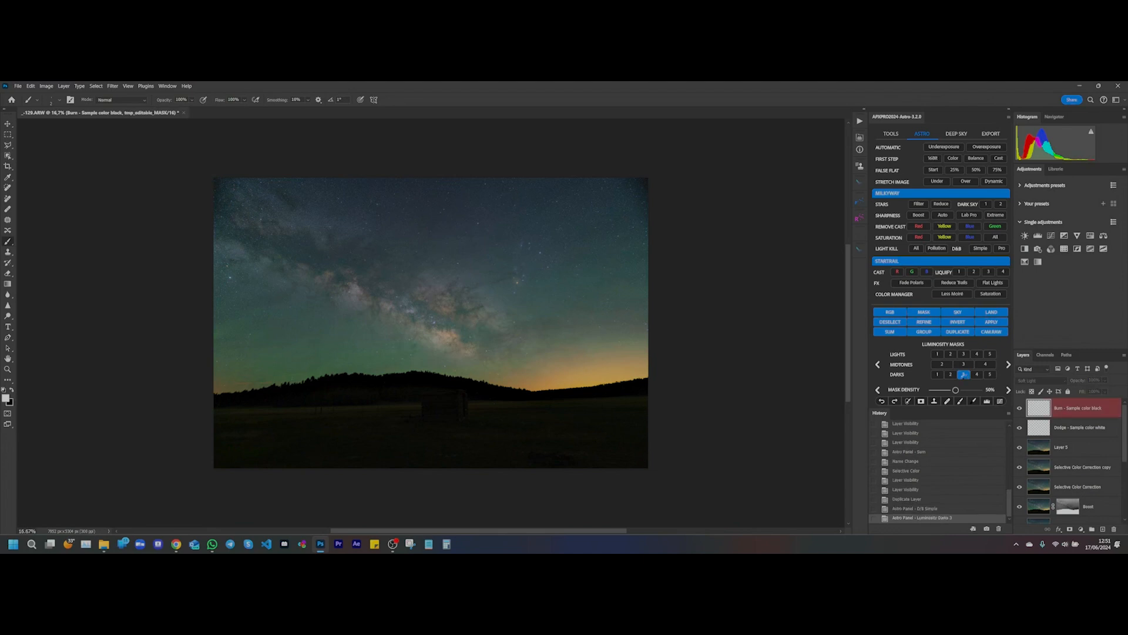
left_click(991, 323)
left_click(965, 355)
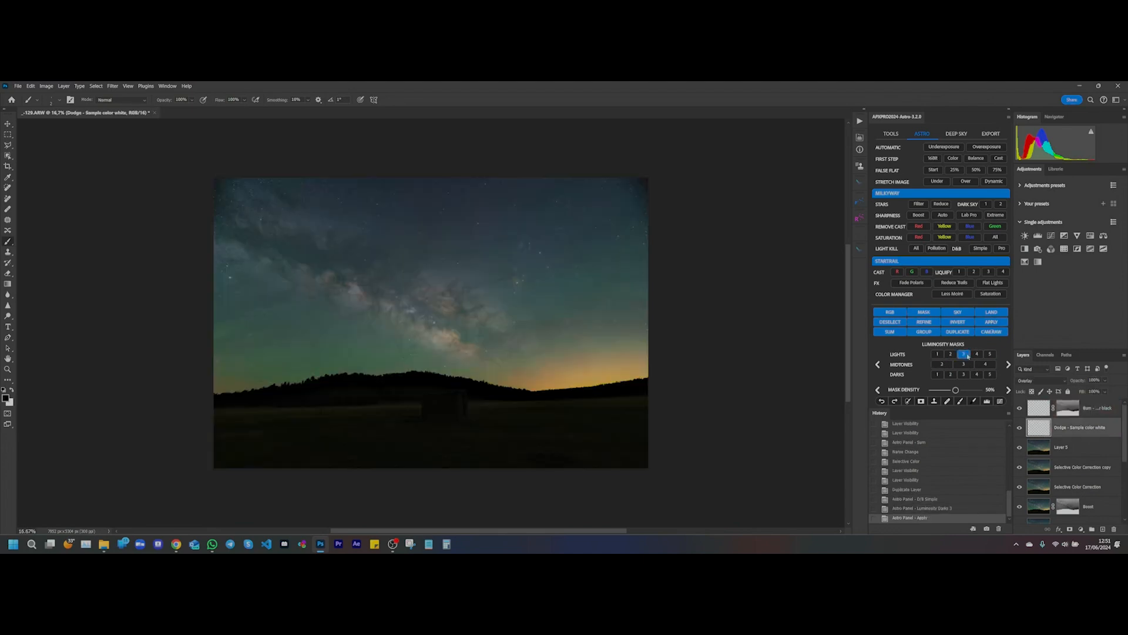
left_click(992, 323)
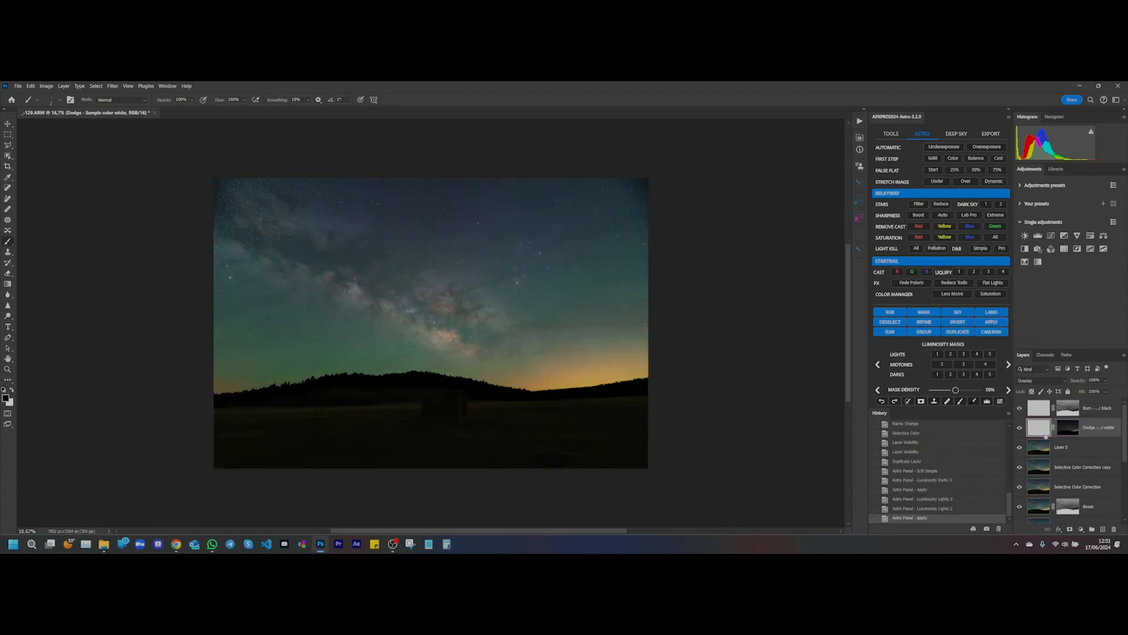
Step: Brighten the Milky Way core, its band and the bright stars on the Dodge layer with a white brush at 10% opacity
left_click(961, 402)
type("10")
key("Return")
mouse_move(423, 330)
left_mouse_down()
mouse_move(616, 389)
mouse_move(470, 357)
mouse_move(426, 323)
mouse_move(479, 350)
mouse_move(455, 330)
left_mouse_up()
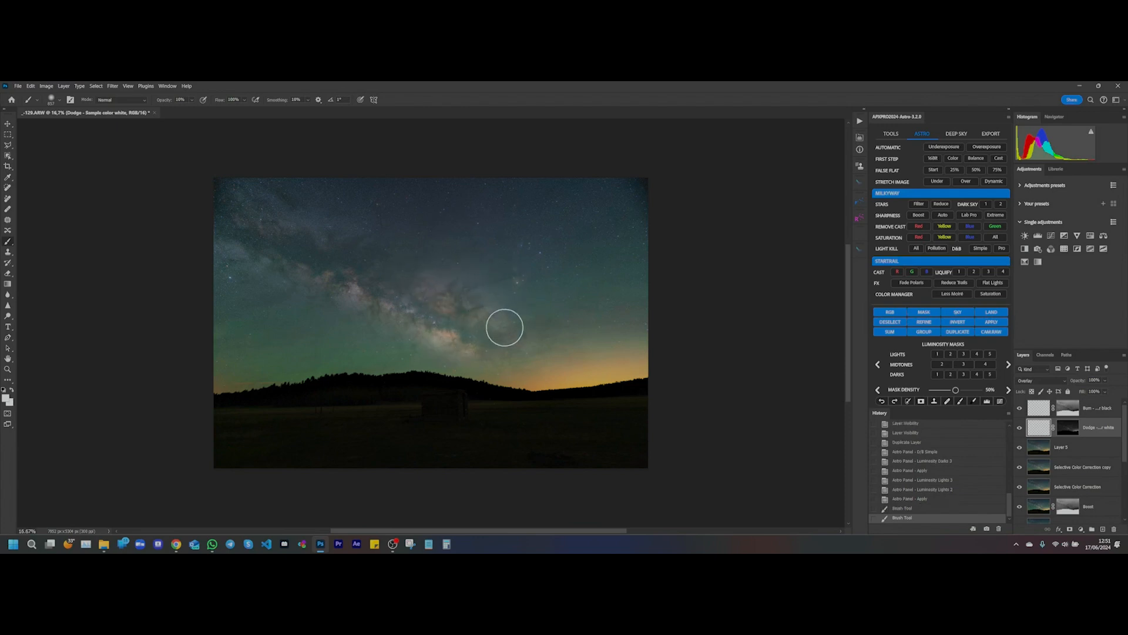
mouse_move(370, 308)
left_mouse_down()
mouse_move(396, 316)
mouse_move(373, 321)
mouse_move(491, 375)
left_mouse_up()
mouse_move(501, 333)
left_mouse_down()
mouse_move(409, 274)
mouse_move(276, 281)
mouse_move(235, 268)
mouse_move(291, 288)
left_mouse_up()
mouse_move(287, 215)
left_mouse_down()
mouse_move(417, 259)
mouse_move(503, 308)
mouse_move(517, 281)
left_mouse_up()
left_click_drag(515, 242, 481, 239)
mouse_move(515, 250)
left_mouse_down()
mouse_move(521, 243)
mouse_move(516, 287)
left_mouse_up()
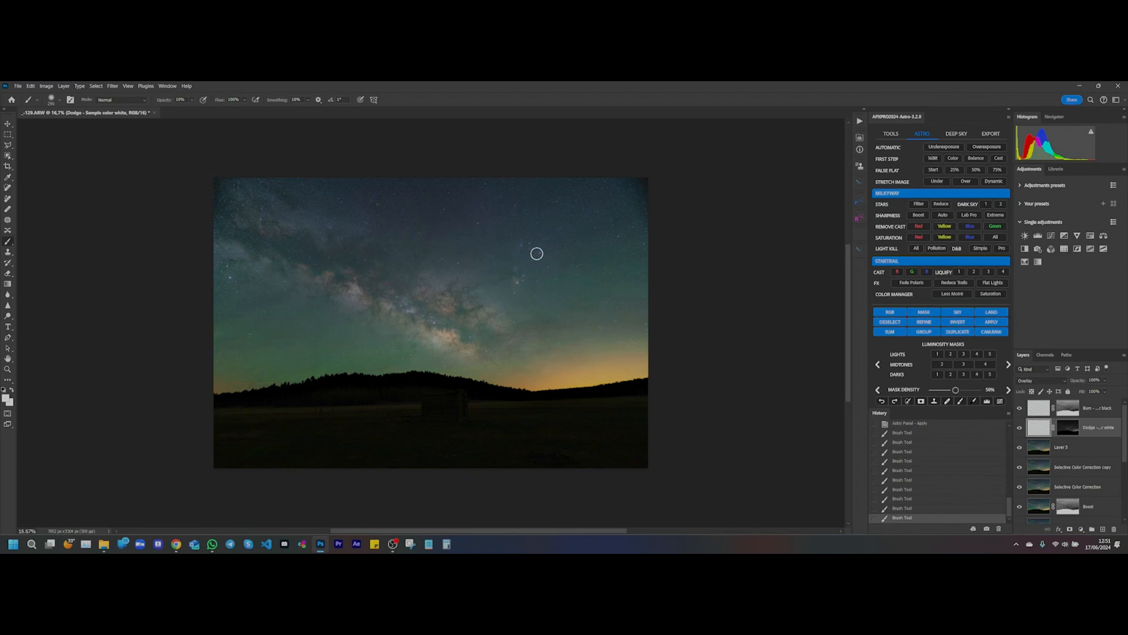
left_click(522, 282)
left_click_drag(447, 342, 456, 342)
Step: Darken the Milky Way's dark areas on the Burn layer with a black brush at 10% opacity
left_click(1038, 407)
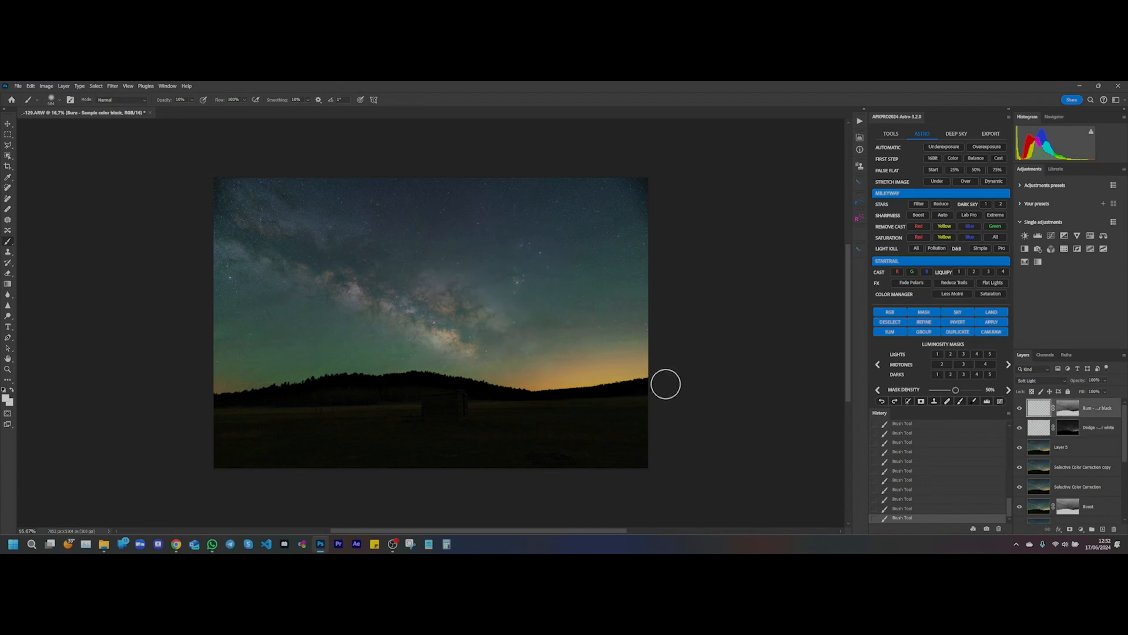
left_click(974, 402)
Step: Group the Burn and Dodge layers, compare the image with and without the group, and revert to the state before grouping
left_click(1104, 428)
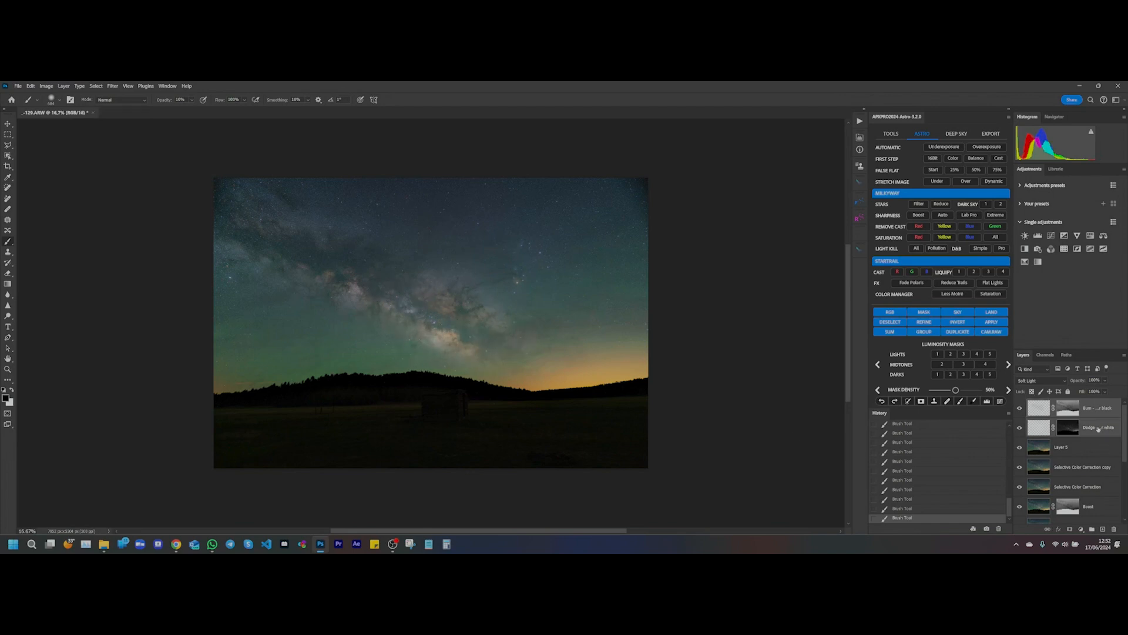
key("ctrl+g")
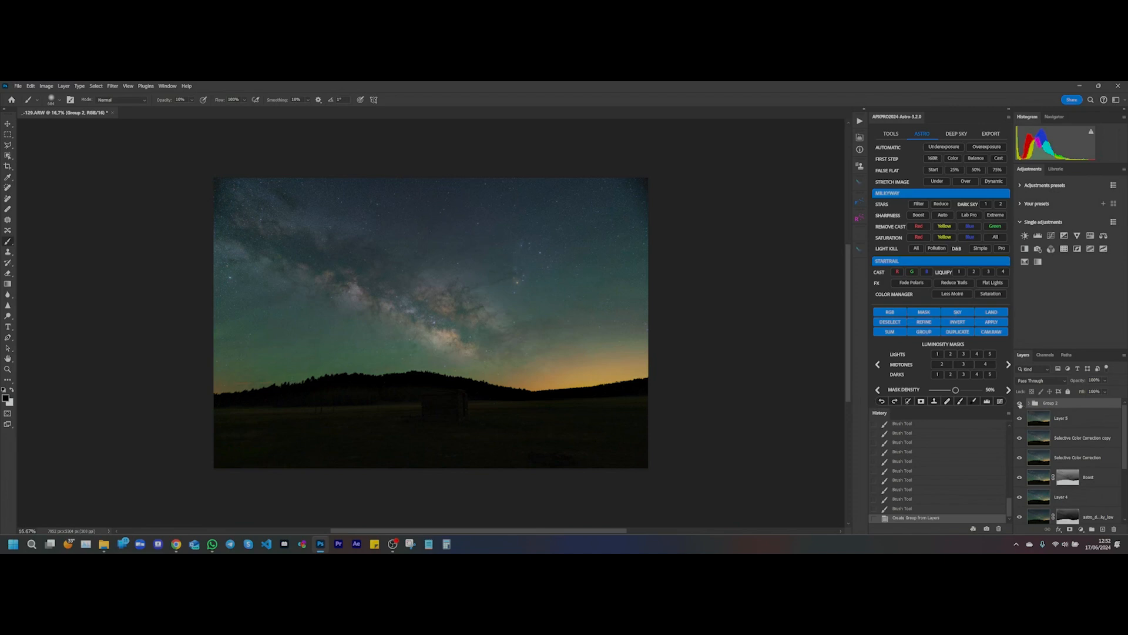
left_click(1020, 404)
left_click(1020, 404)
left_click(1020, 404)
left_click(1020, 404)
left_click(1020, 404)
left_click(1020, 404)
left_click(921, 451)
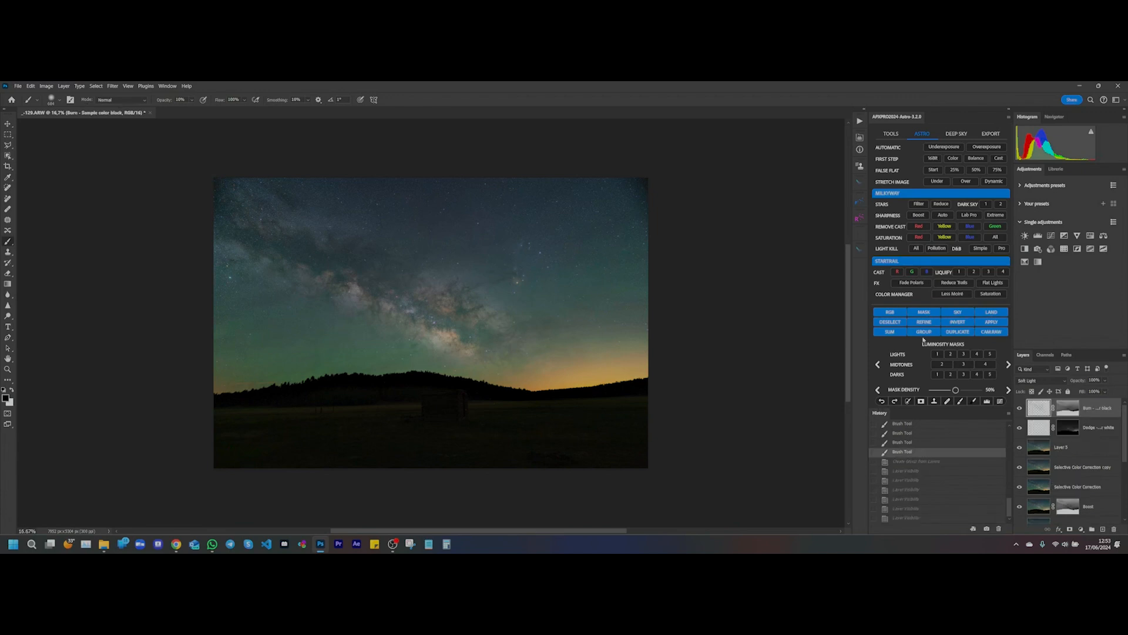
Step: Run the Deep Sky Finalize actions Saturation and Contrast on the image
left_click(957, 135)
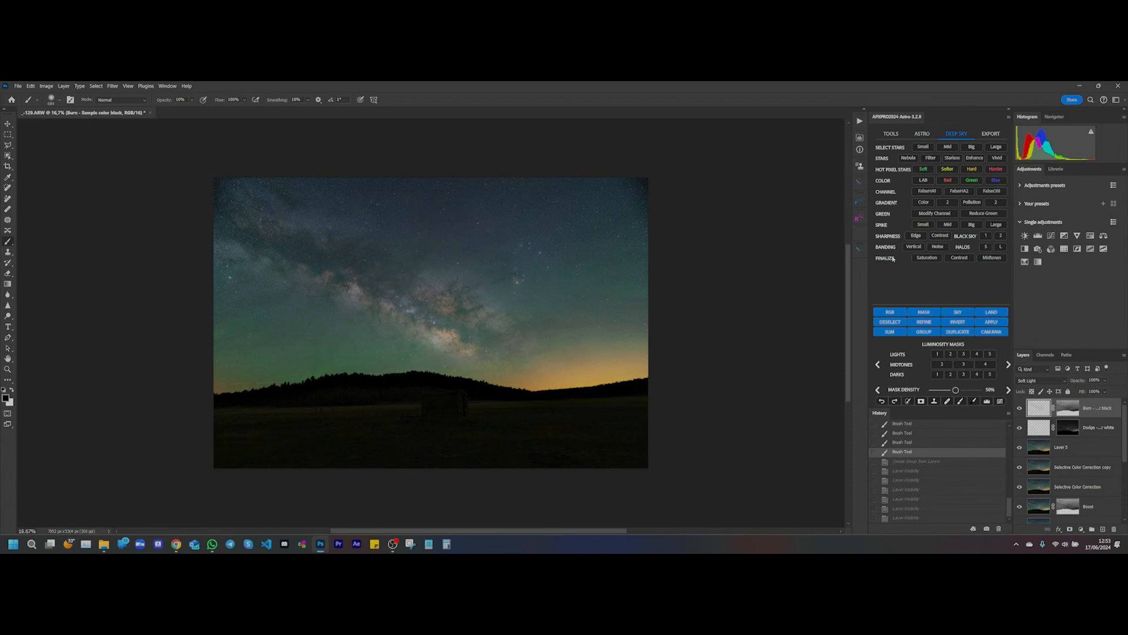
left_click(927, 258)
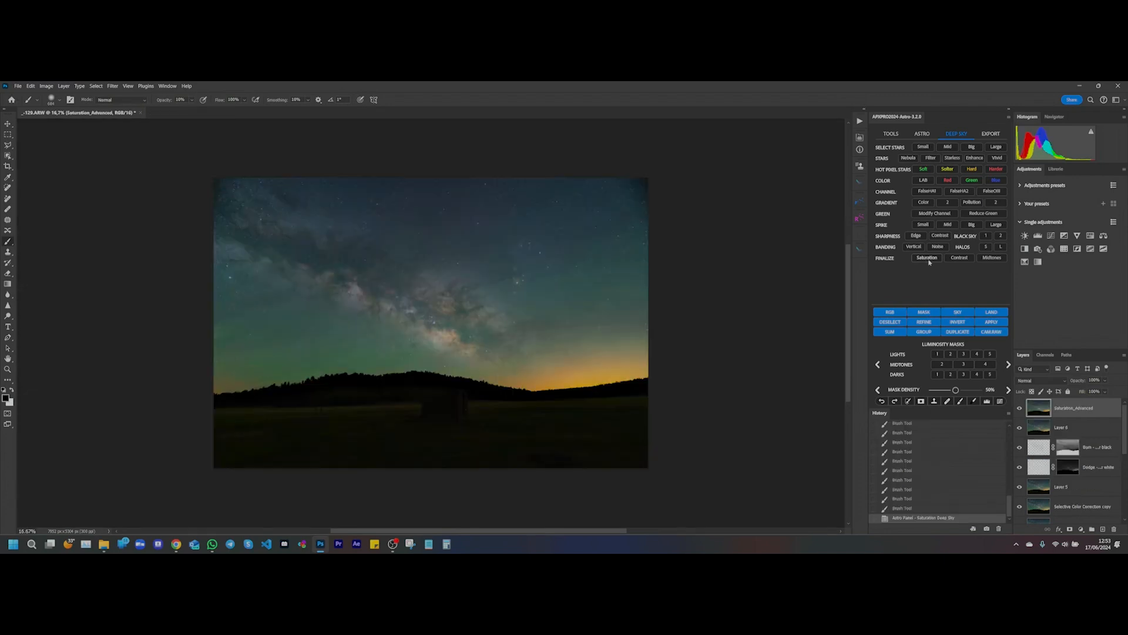
left_click(963, 260)
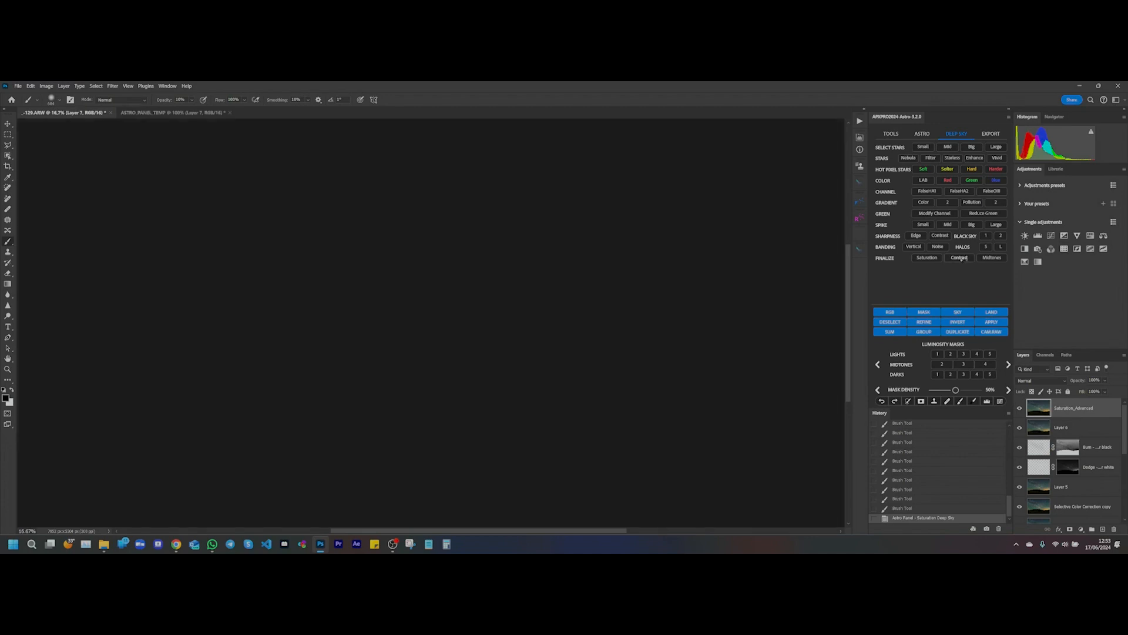